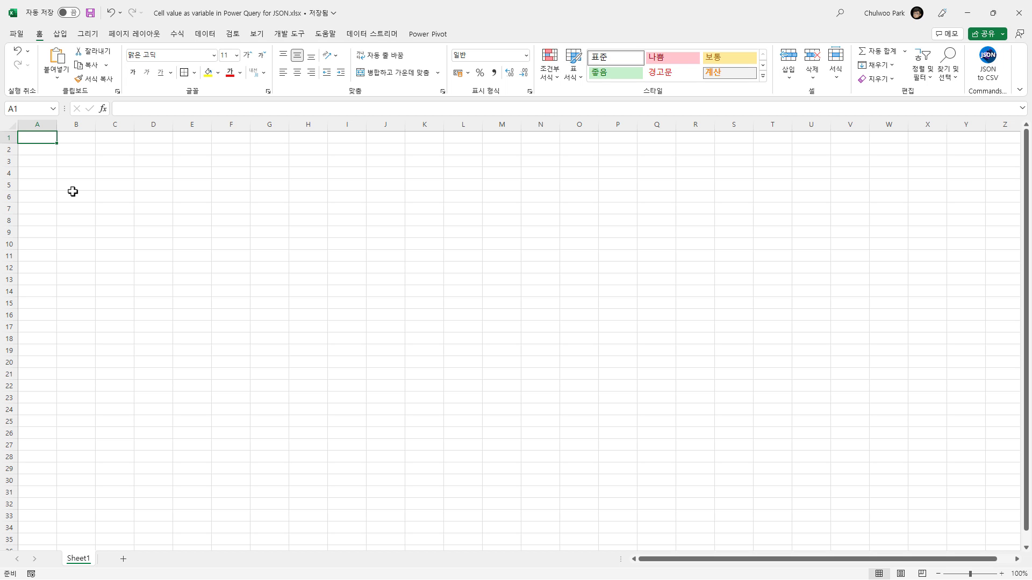
Switch to the browser showing ip-api.com and look up naver.com in the API demo
{"action": "key", "text": "alt+Tab"}
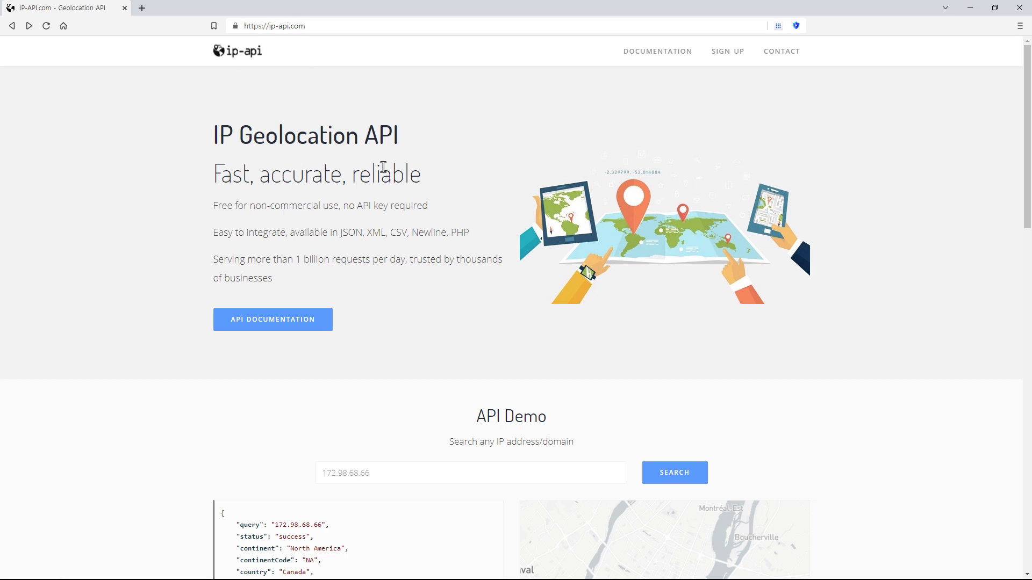
{"action": "scroll", "coordinate": [417, 256], "scroll_direction": "down", "scroll_amount": 4}
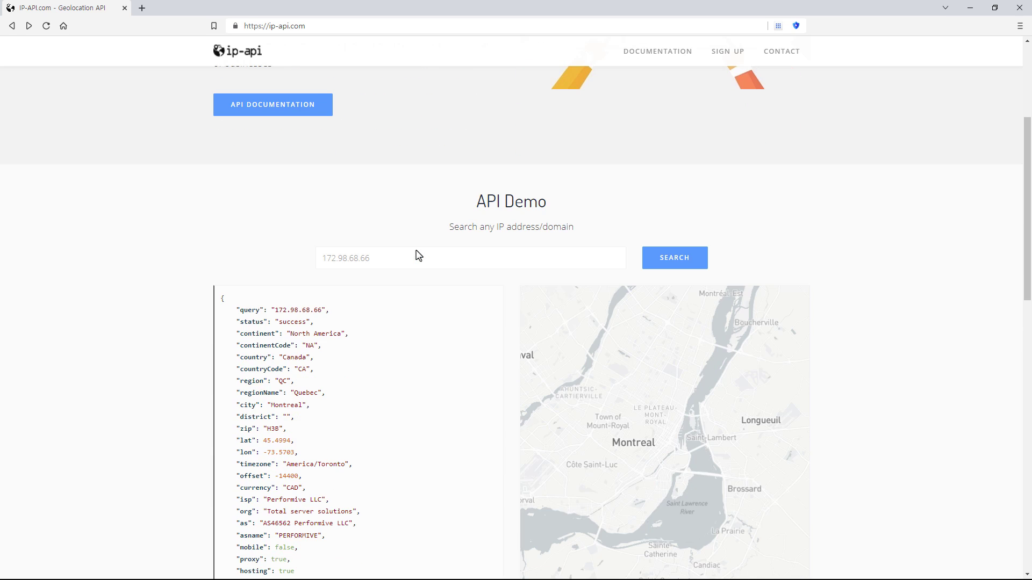
{"action": "scroll", "coordinate": [396, 255], "scroll_direction": "down", "scroll_amount": 3}
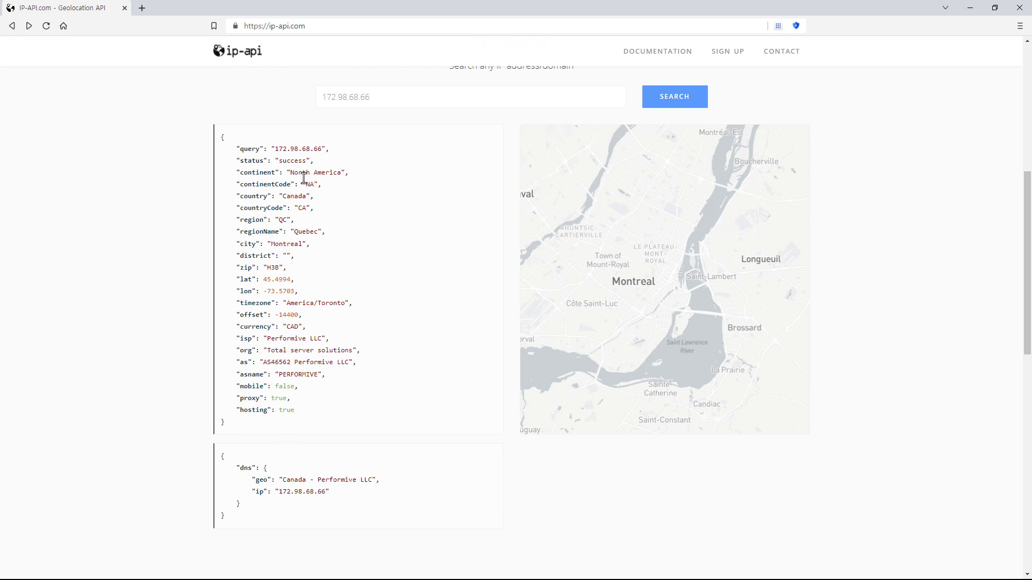
{"action": "left_click", "coordinate": [387, 98]}
{"action": "left_click_drag", "start_coordinate": [387, 98], "coordinate": [256, 106]}
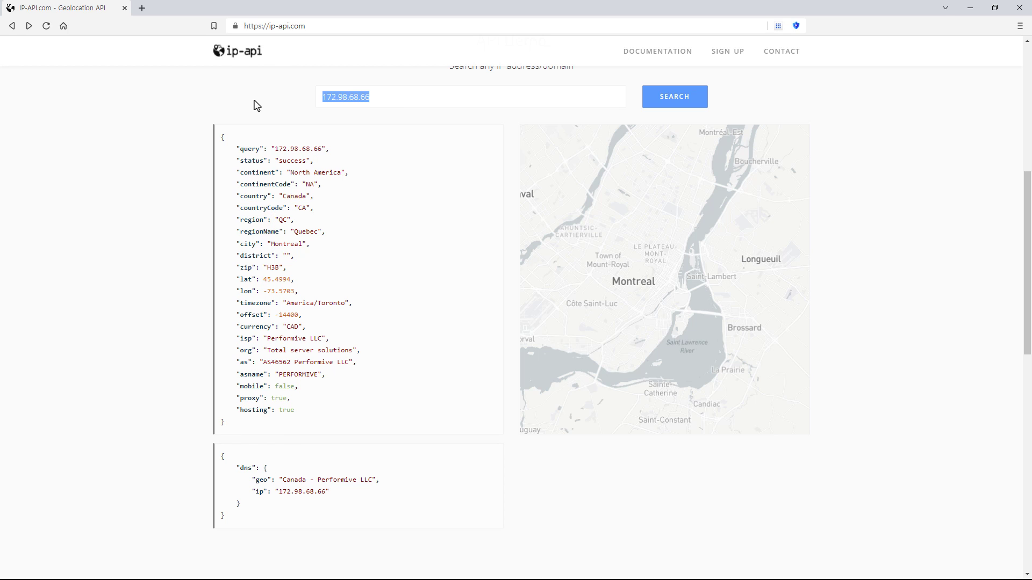
{"action": "type", "text": "naver.com"}
{"action": "left_click", "coordinate": [692, 99]}
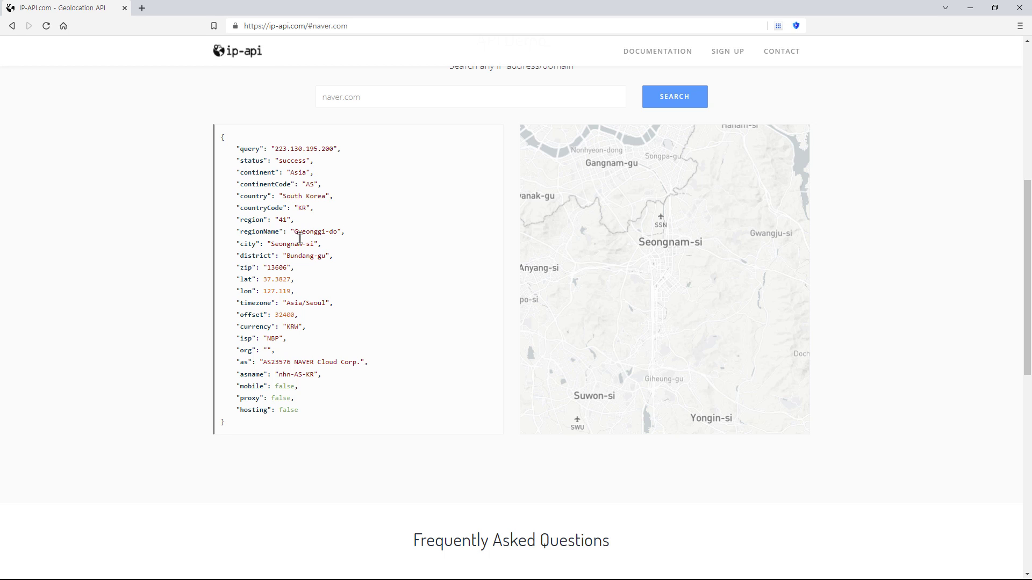
Review the demo response and FAQ, and open the JSON response format documentation in a new tab
{"action": "scroll", "coordinate": [329, 392], "scroll_direction": "up", "scroll_amount": 2}
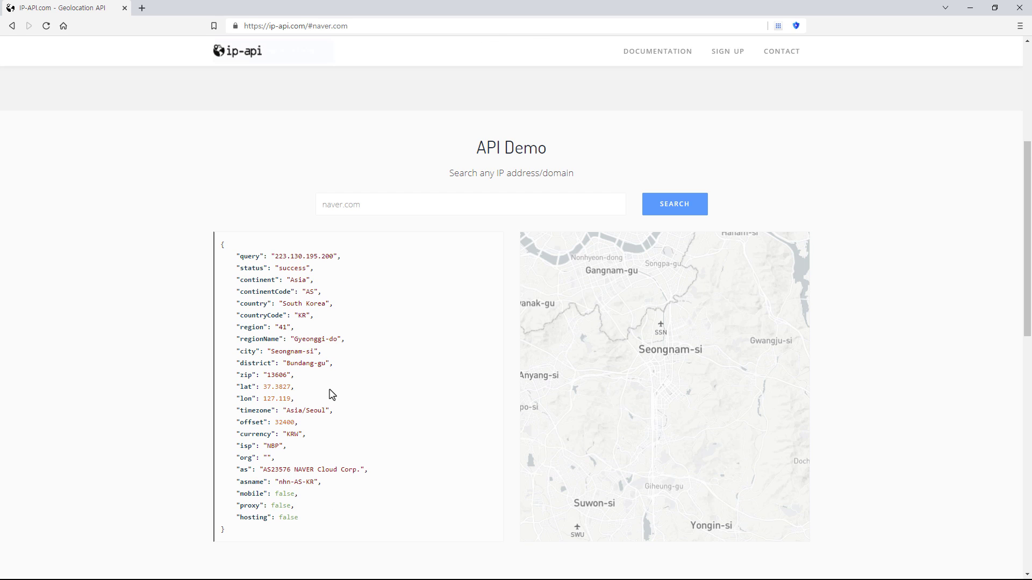
{"action": "scroll", "coordinate": [339, 311], "scroll_direction": "down", "scroll_amount": 1}
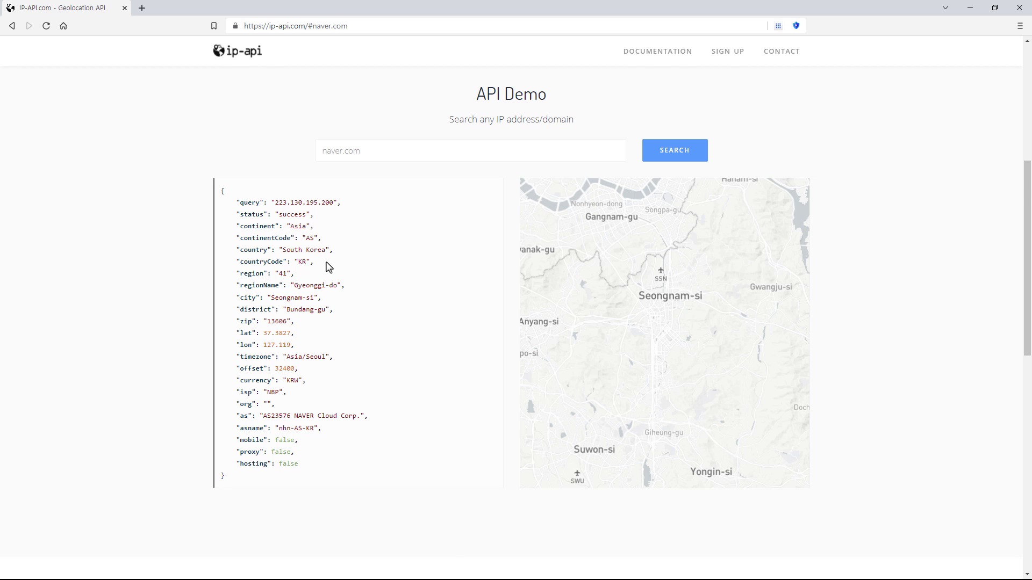
{"action": "scroll", "coordinate": [329, 267], "scroll_direction": "down", "scroll_amount": 4}
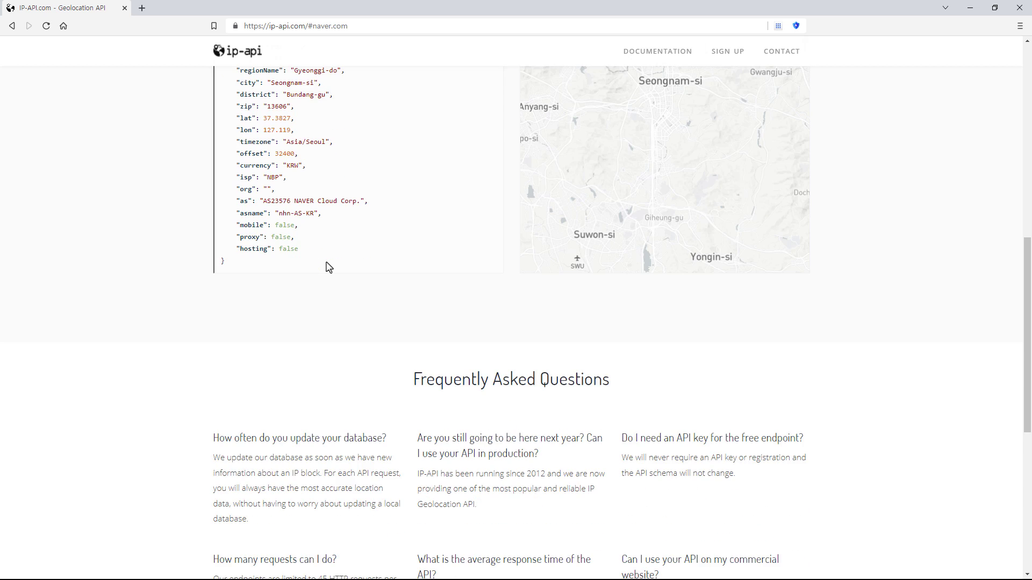
{"action": "scroll", "coordinate": [329, 268], "scroll_direction": "down", "scroll_amount": 7}
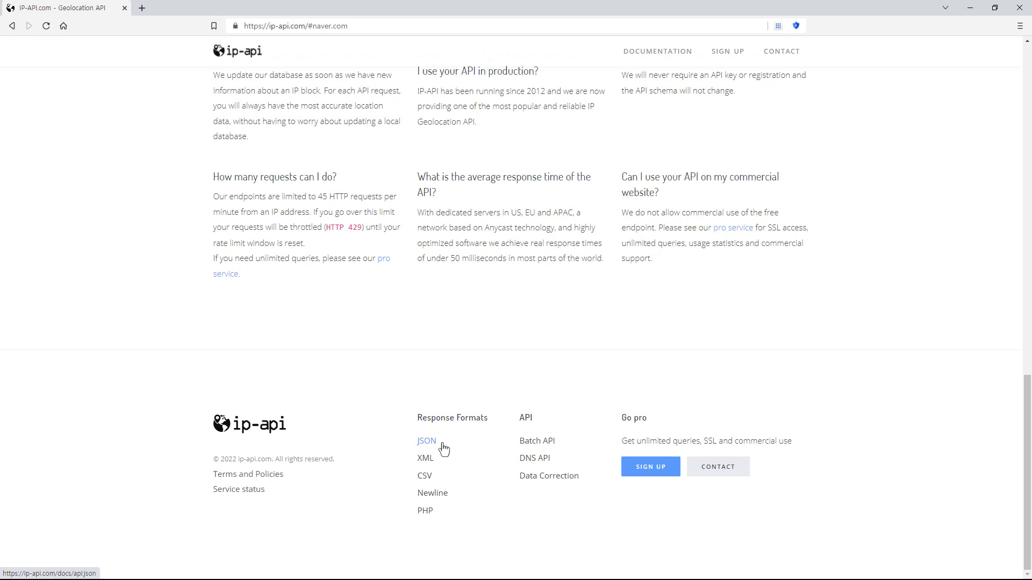
{"action": "middle_click", "coordinate": [424, 446]}
{"action": "left_click", "coordinate": [193, 9]}
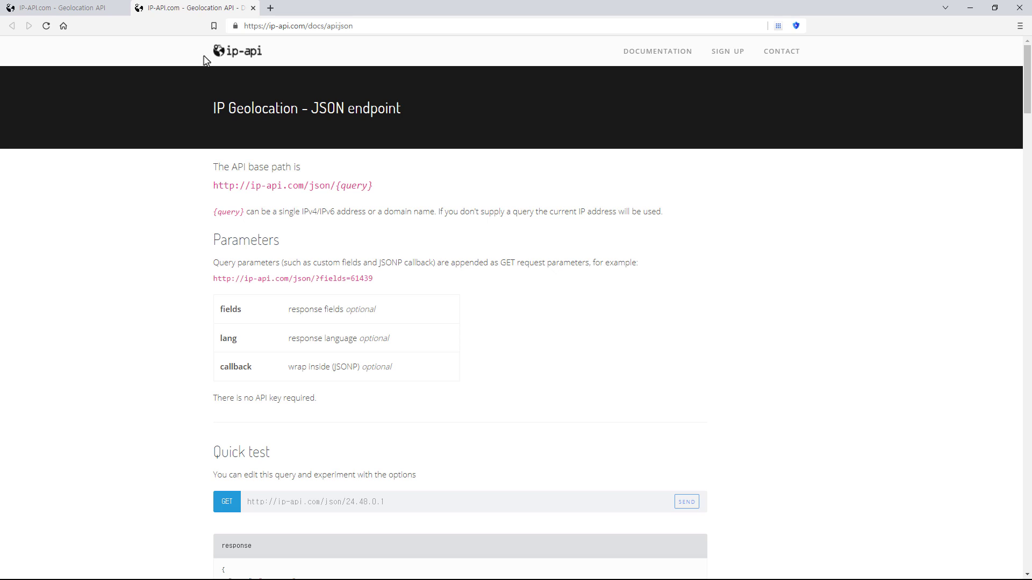
{"action": "left_click_drag", "start_coordinate": [214, 188], "coordinate": [334, 188]}
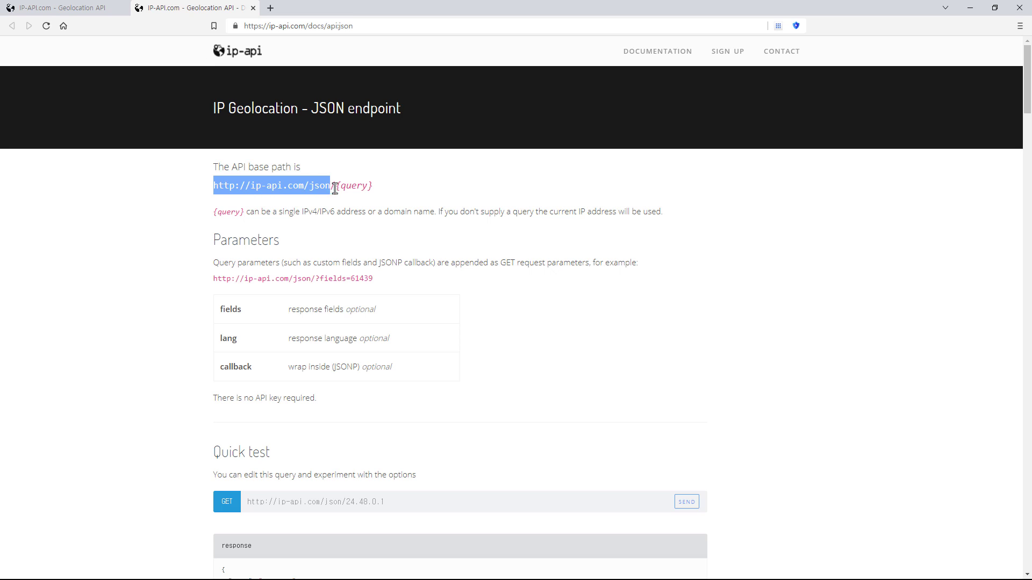
{"action": "left_click", "coordinate": [385, 192]}
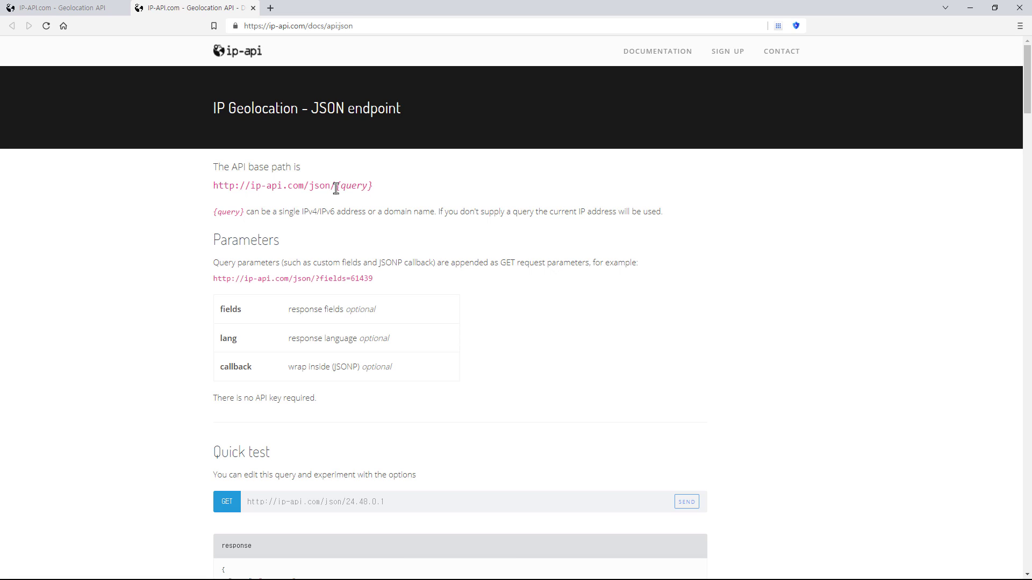
{"action": "left_click_drag", "start_coordinate": [337, 188], "coordinate": [180, 192]}
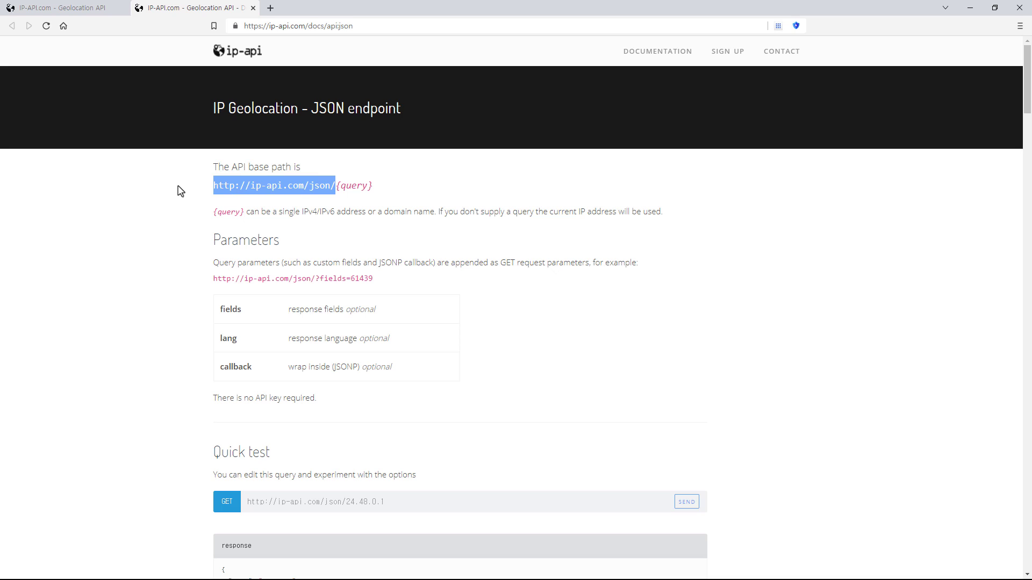
{"action": "key", "text": "ctrl+c"}
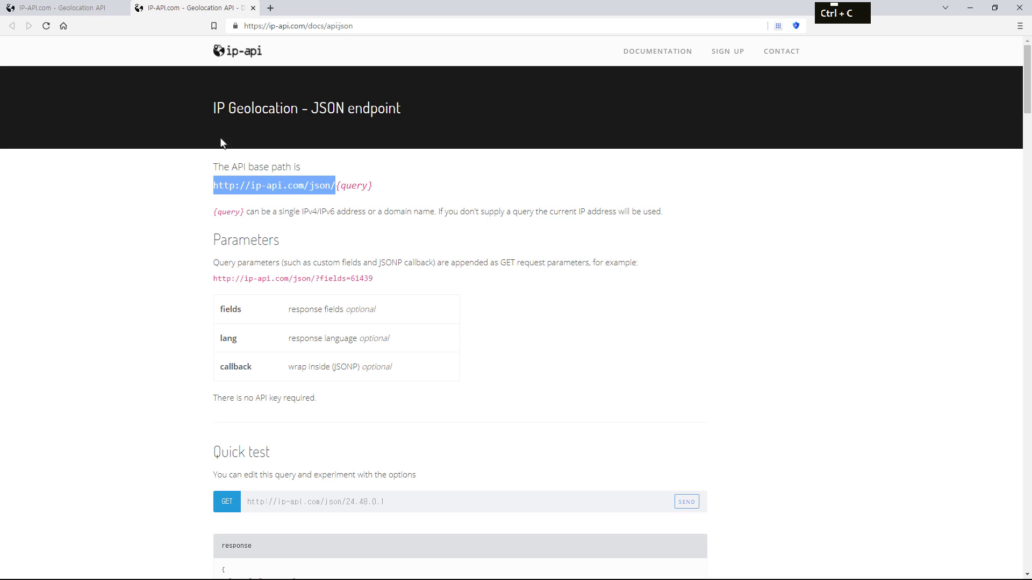
{"action": "left_click", "coordinate": [376, 26]}
{"action": "key", "text": "ctrl+v"}
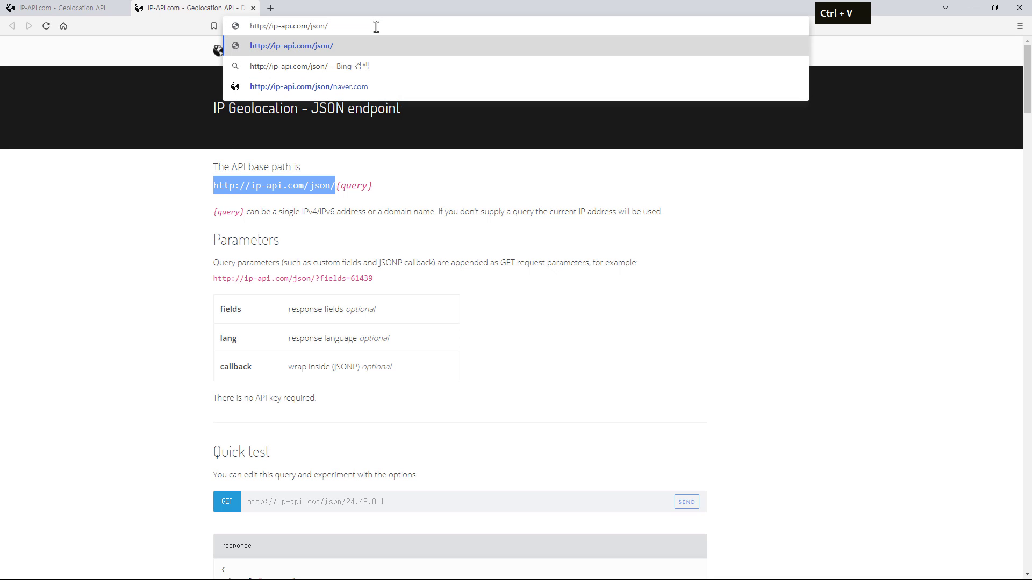
{"action": "type", "text": "naver.com"}
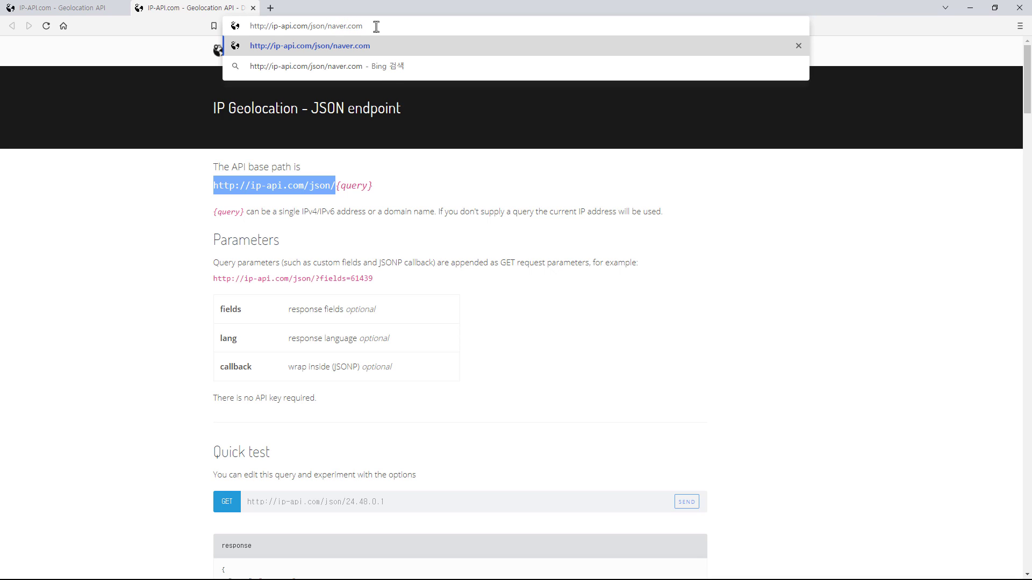
{"action": "key", "text": "Return"}
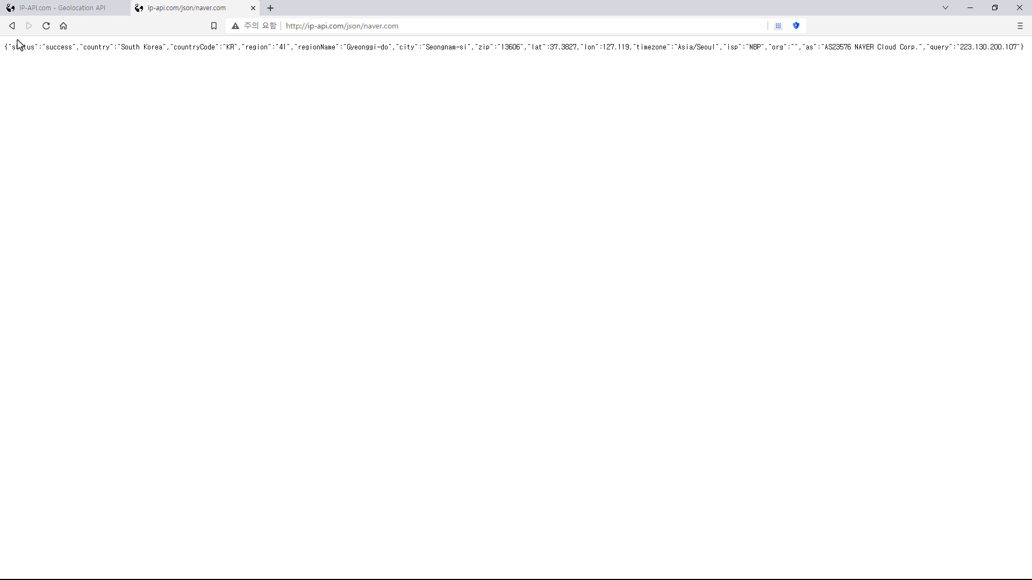
{"action": "left_click_drag", "start_coordinate": [5, 46], "coordinate": [979, 61]}
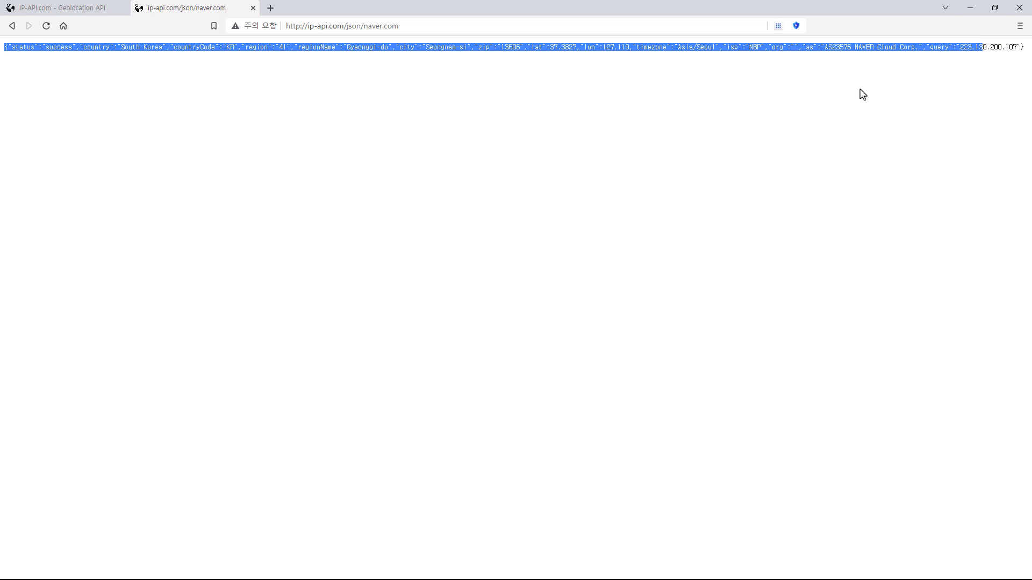
{"action": "left_click", "coordinate": [860, 90]}
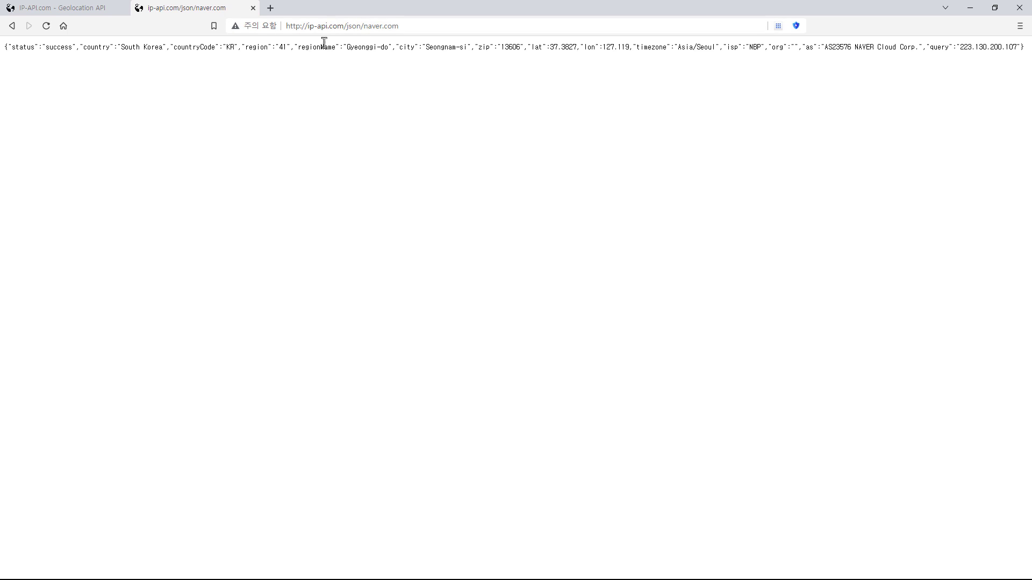
Return to the JSON documentation, open the XML response format documentation in a new tab and examine its sample response
{"action": "left_click", "coordinate": [381, 27]}
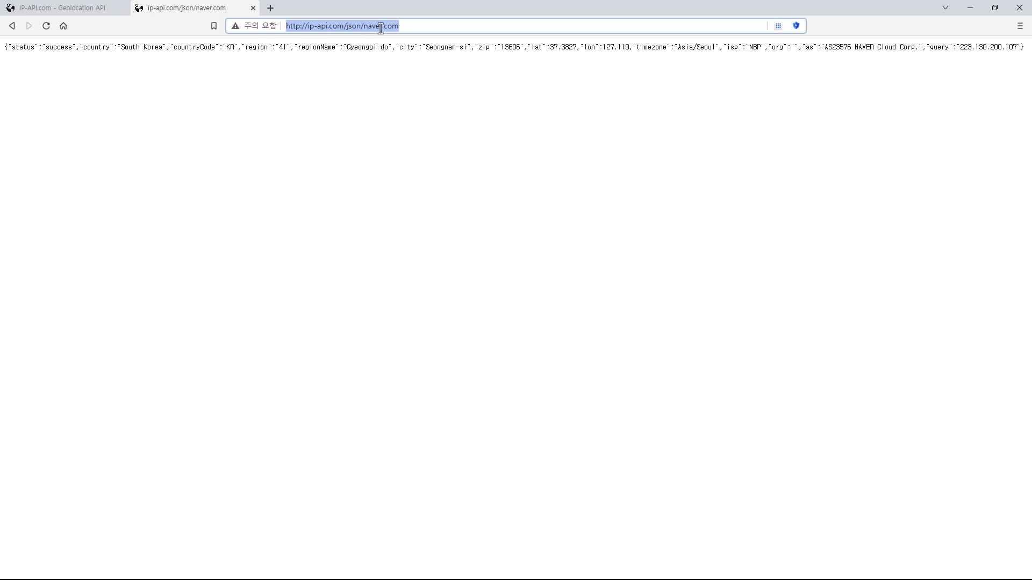
{"action": "key", "text": "alt+Left"}
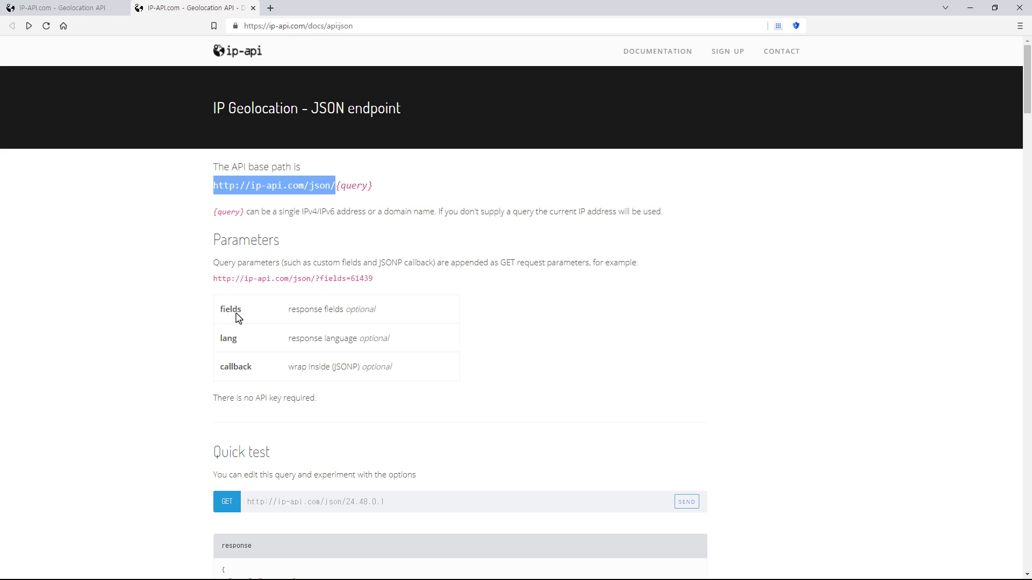
{"action": "scroll", "coordinate": [346, 244], "scroll_direction": "down", "scroll_amount": 20}
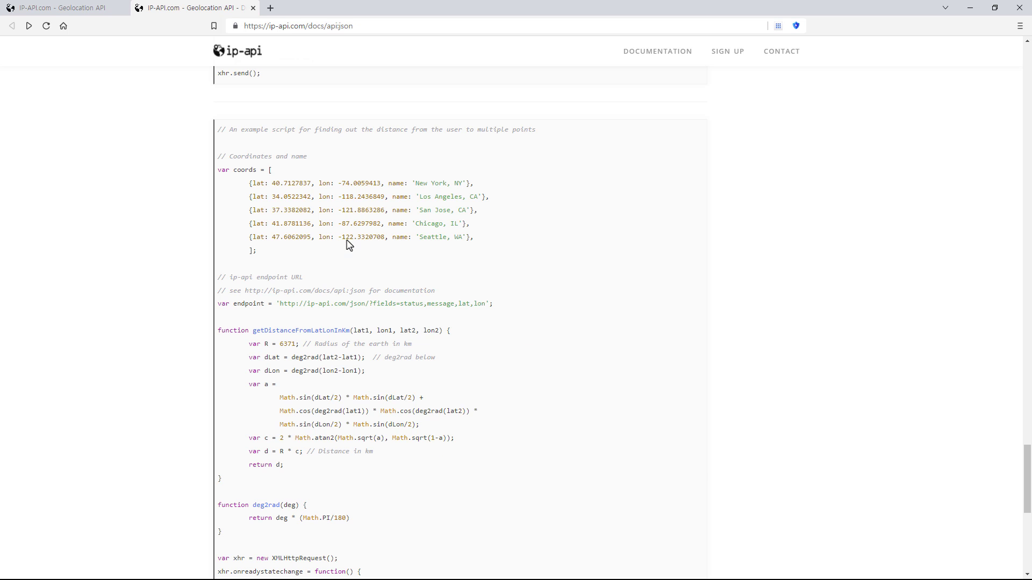
{"action": "scroll", "coordinate": [478, 364], "scroll_direction": "down", "scroll_amount": 8}
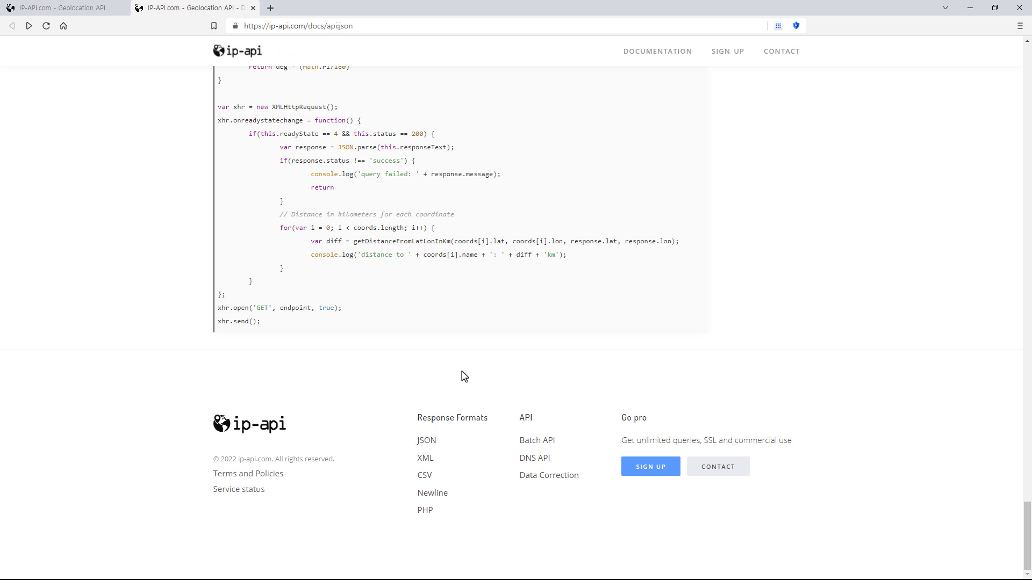
{"action": "middle_click", "coordinate": [426, 465]}
{"action": "left_click", "coordinate": [316, 9]}
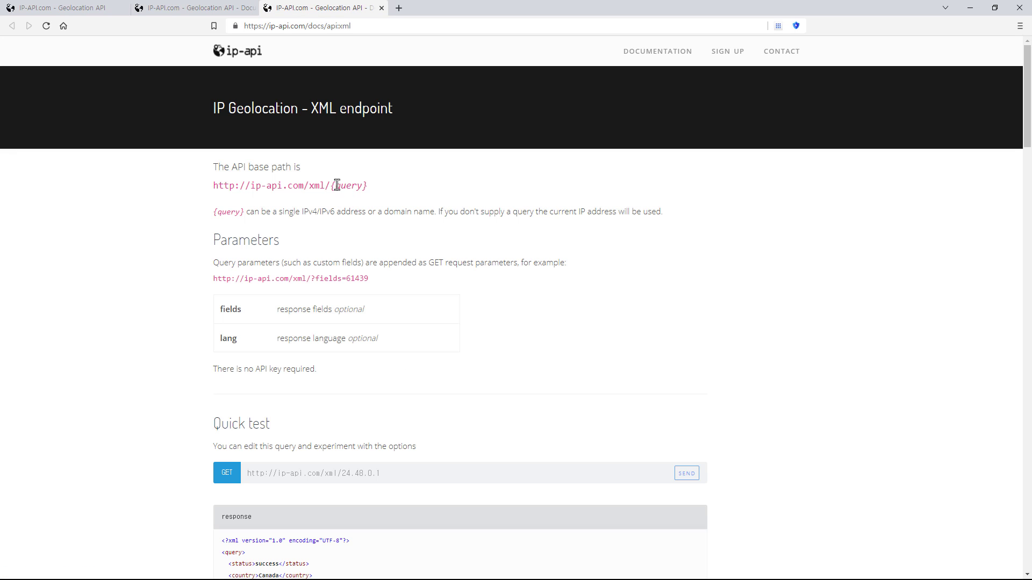
{"action": "scroll", "coordinate": [355, 242], "scroll_direction": "down", "scroll_amount": 6}
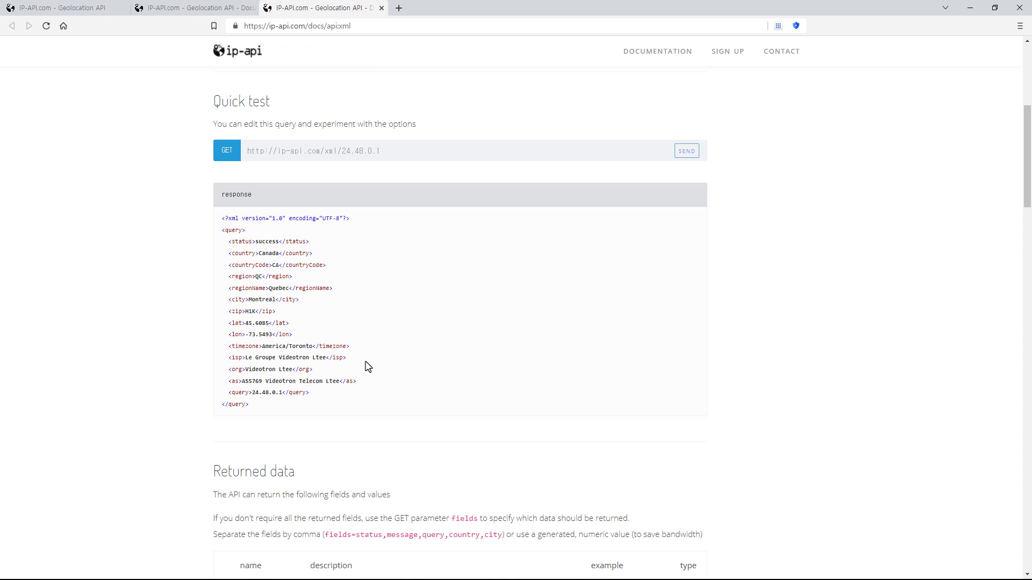
{"action": "left_click", "coordinate": [188, 11]}
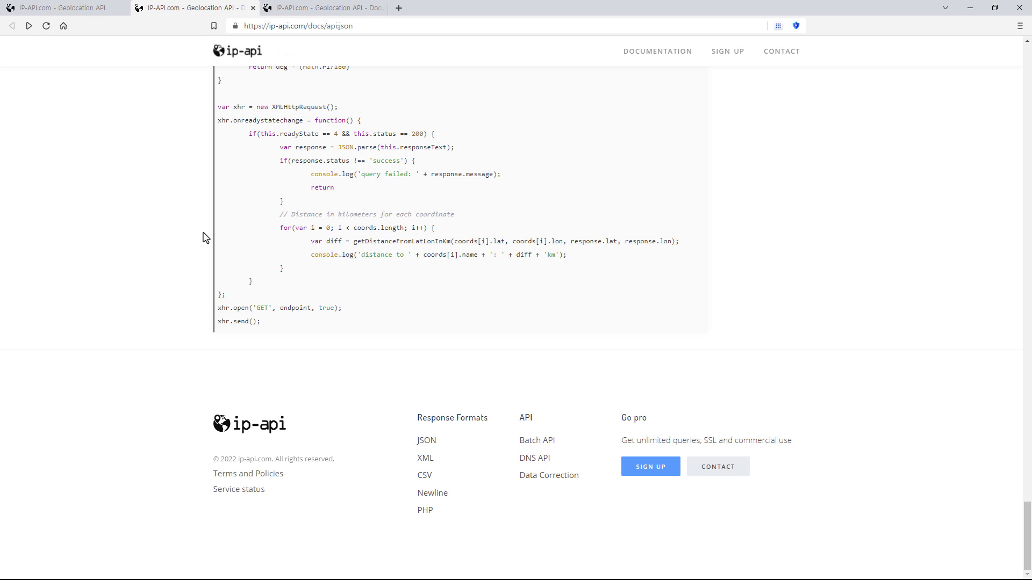
{"action": "left_click", "coordinate": [373, 26]}
{"action": "key", "text": "ctrl+v"}
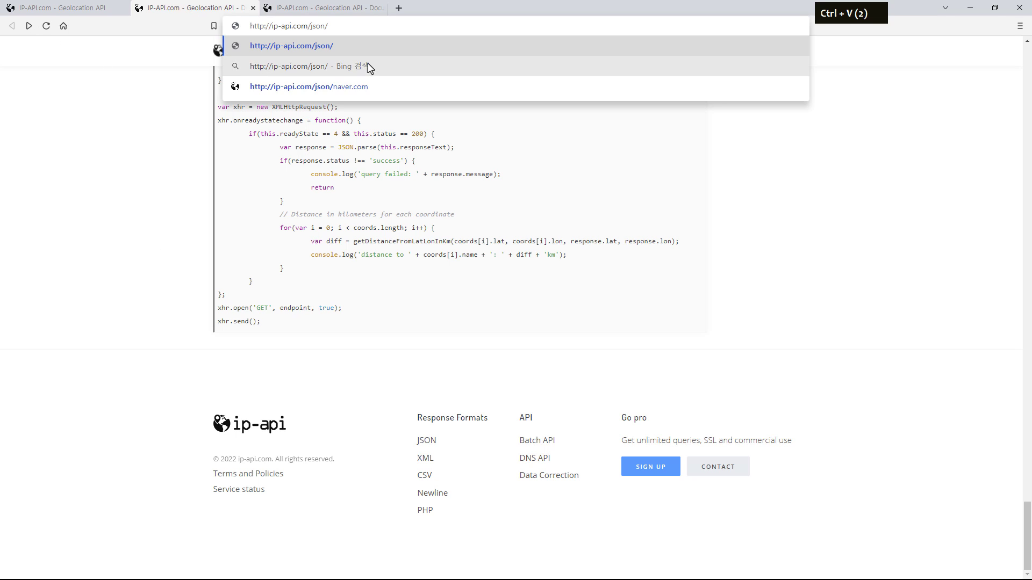
{"action": "left_click", "coordinate": [364, 84]}
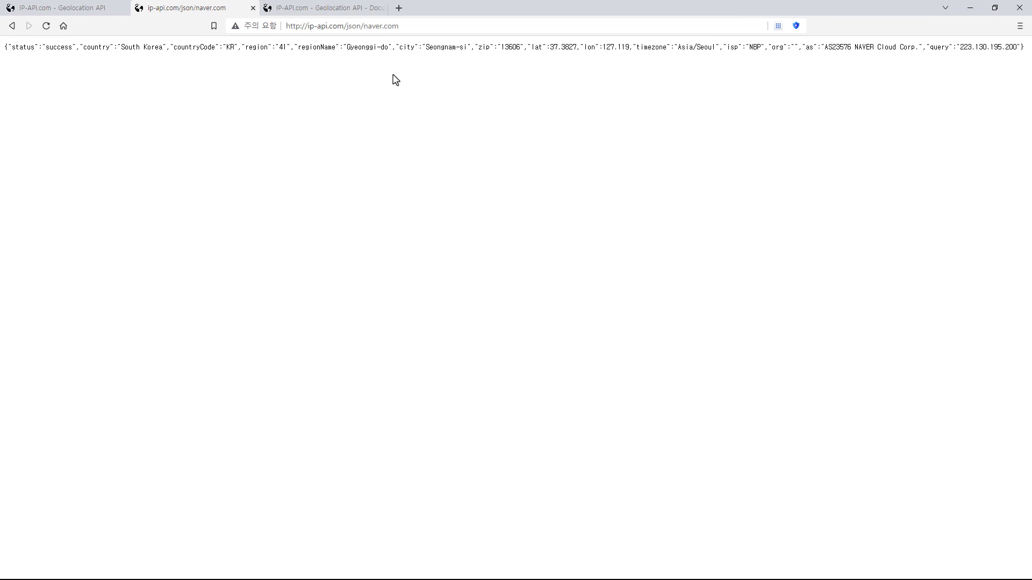
{"action": "left_click", "coordinate": [389, 26]}
{"action": "right_click", "coordinate": [387, 30]}
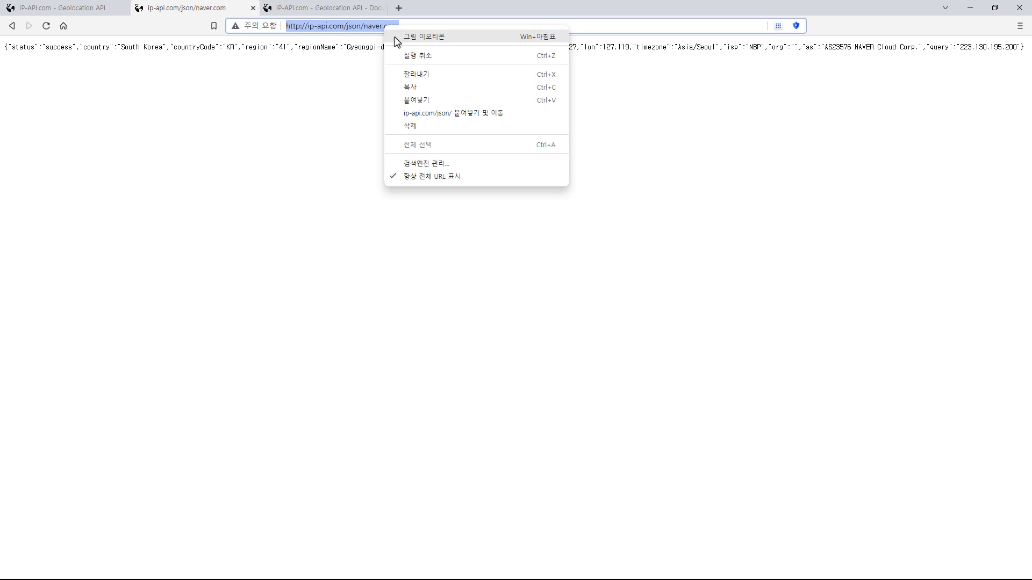
{"action": "left_click", "coordinate": [411, 86]}
Switch to the Excel workbook and enter the header Site Info in cell B2 with naver.com below it in B3
{"action": "key", "text": "alt+Tab"}
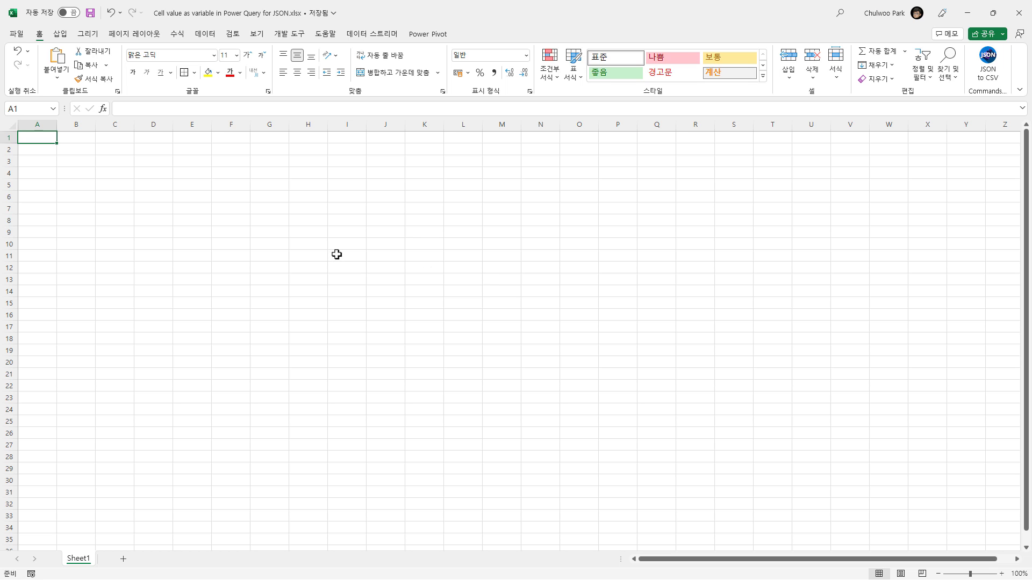
{"action": "scroll", "coordinate": [164, 200], "scroll_direction": "down", "scroll_amount": 1}
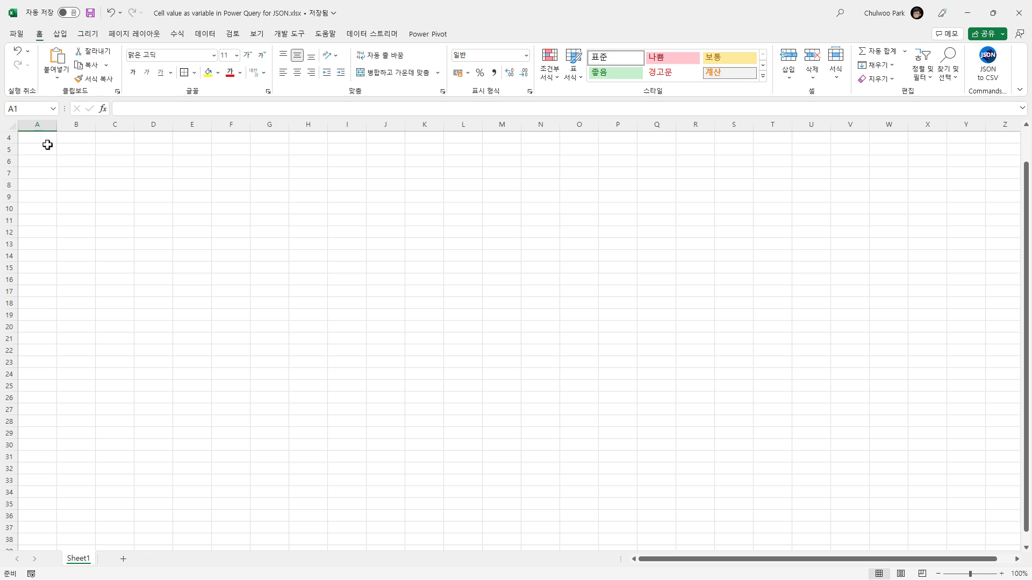
{"action": "scroll", "coordinate": [46, 142], "scroll_direction": "up", "scroll_amount": 1}
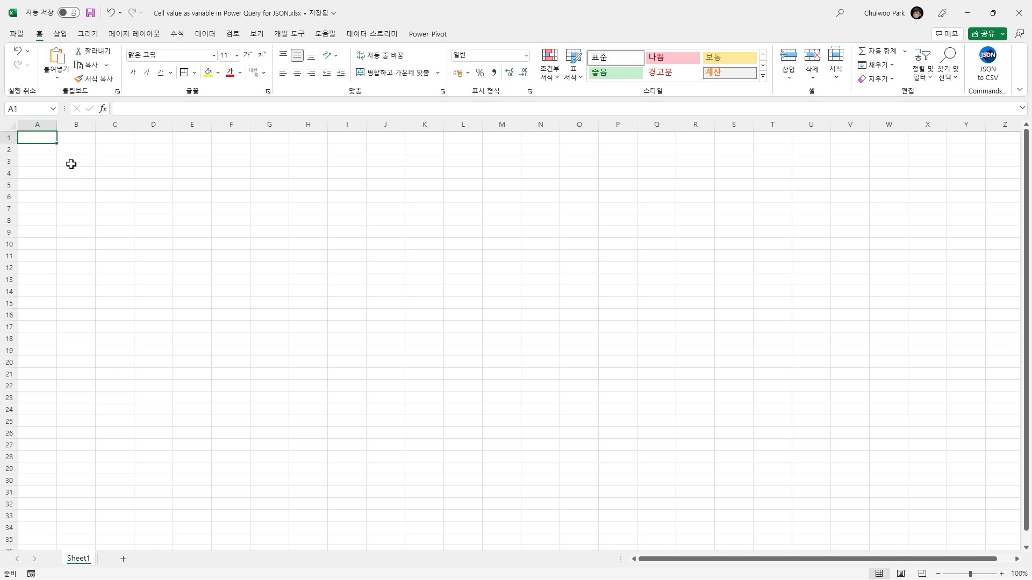
{"action": "left_click", "coordinate": [87, 150]}
{"action": "type", "text": "Si"}
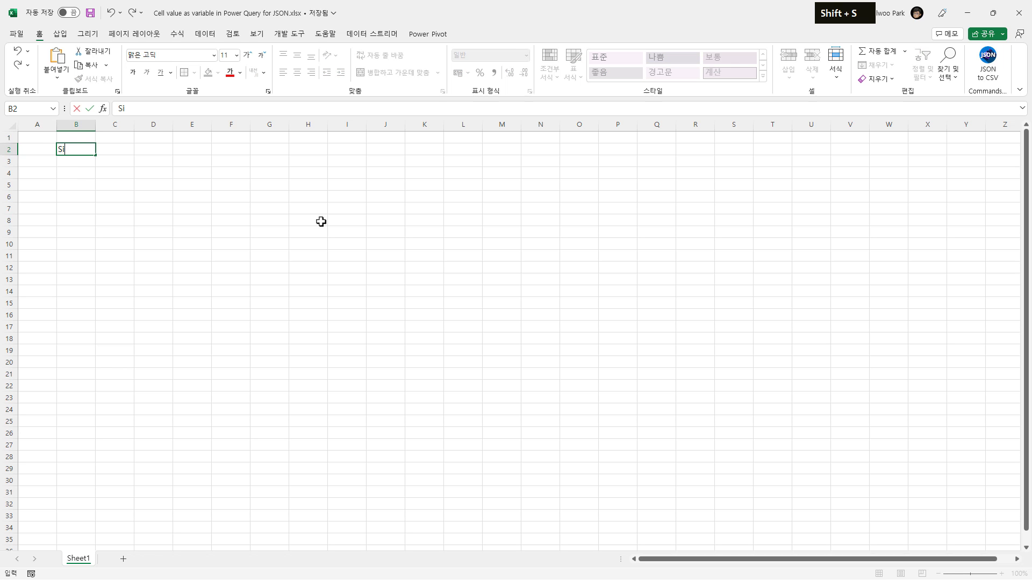
{"action": "type", "text": "te Inso"}
{"action": "key", "text": "BackSpace"}
{"action": "key", "text": "BackSpace"}
{"action": "type", "text": "fo"}
{"action": "key", "text": "Return"}
{"action": "type", "text": "nav"}
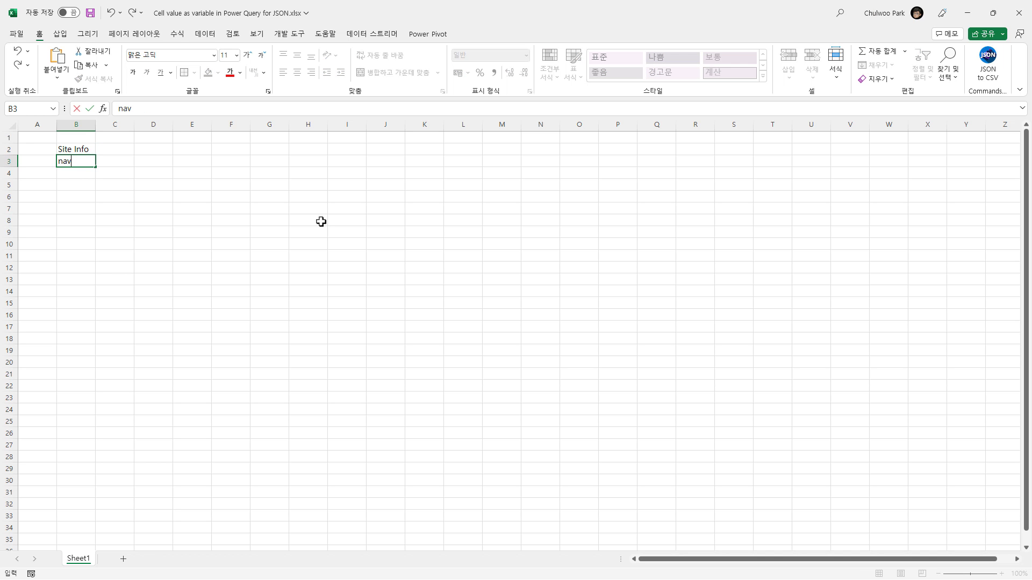
{"action": "type", "text": "er.com"}
{"action": "key", "text": "Return"}
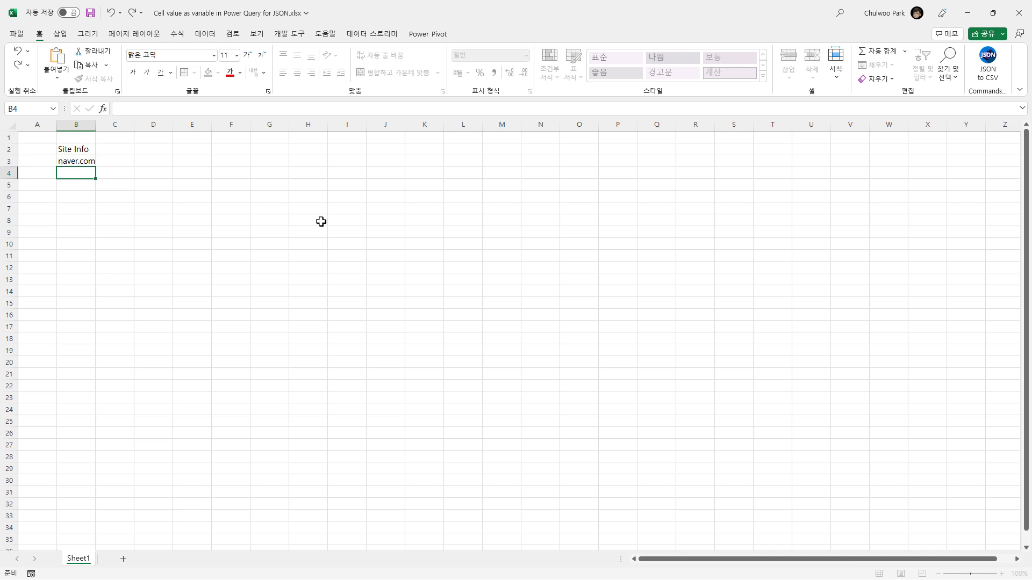
{"action": "left_click_drag", "start_coordinate": [76, 185], "coordinate": [270, 475]}
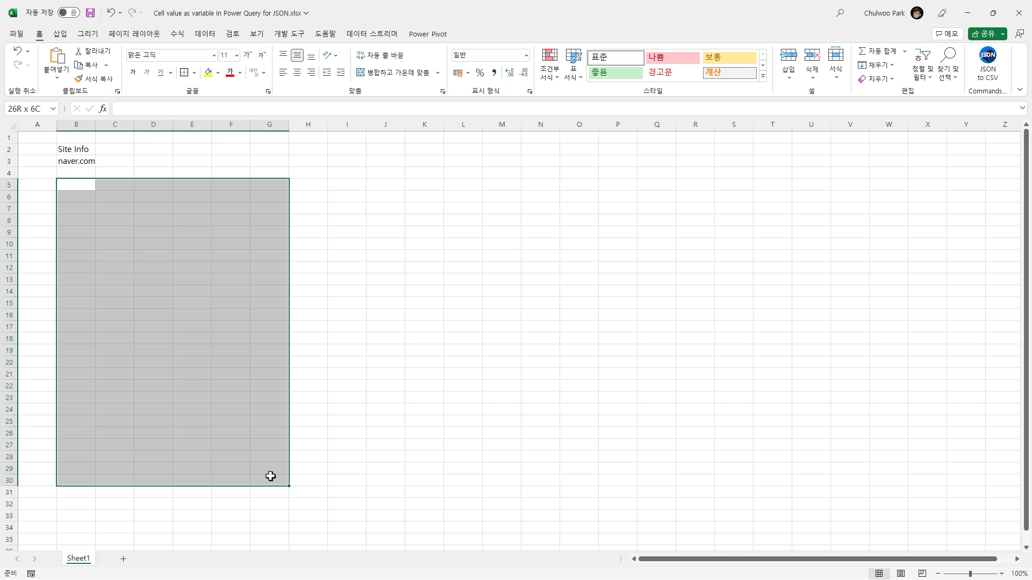
{"action": "left_click", "coordinate": [80, 164]}
{"action": "double_click", "coordinate": [74, 186]}
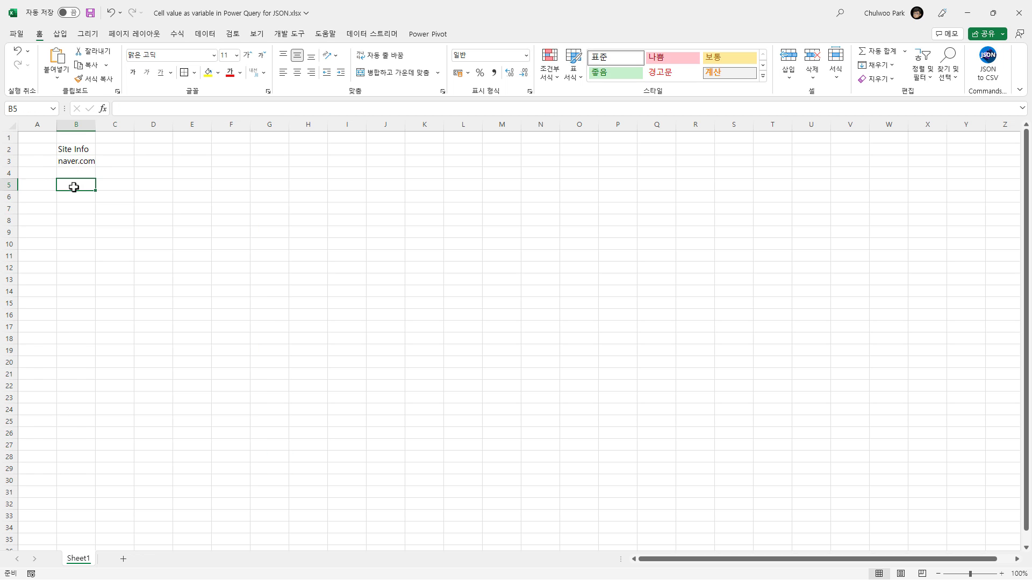
{"action": "left_click", "coordinate": [120, 345]}
{"action": "left_click", "coordinate": [85, 164]}
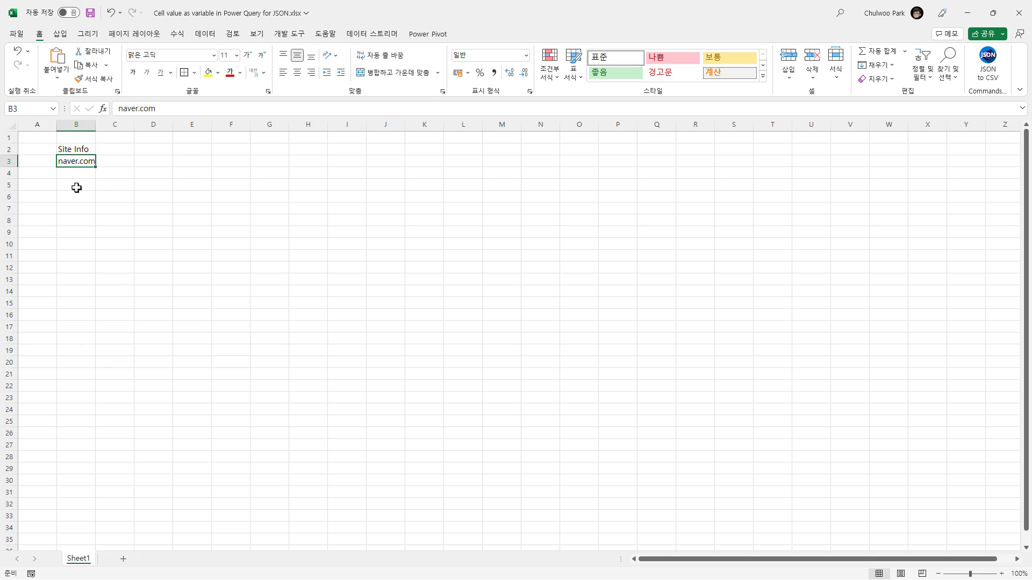
{"action": "left_click_drag", "start_coordinate": [76, 187], "coordinate": [130, 440]}
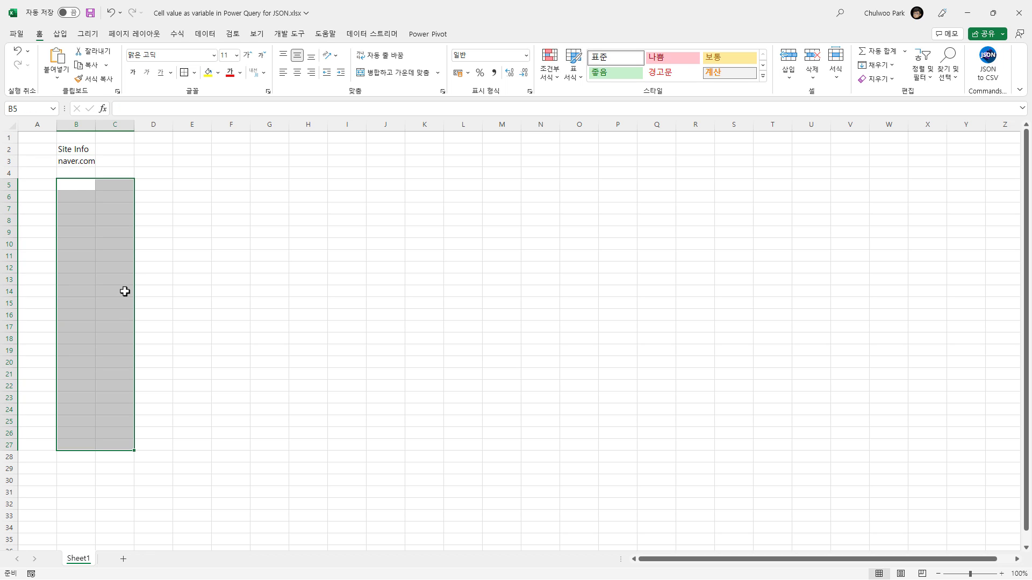
{"action": "left_click", "coordinate": [105, 217]}
{"action": "left_click", "coordinate": [85, 185]}
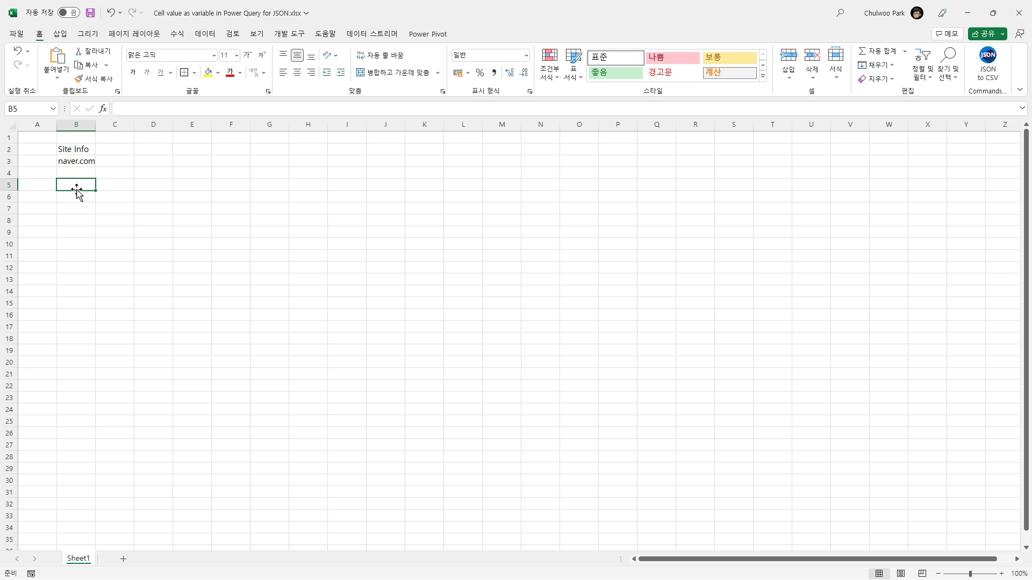
{"action": "left_click_drag", "start_coordinate": [77, 190], "coordinate": [124, 371]}
{"action": "left_click", "coordinate": [82, 261]}
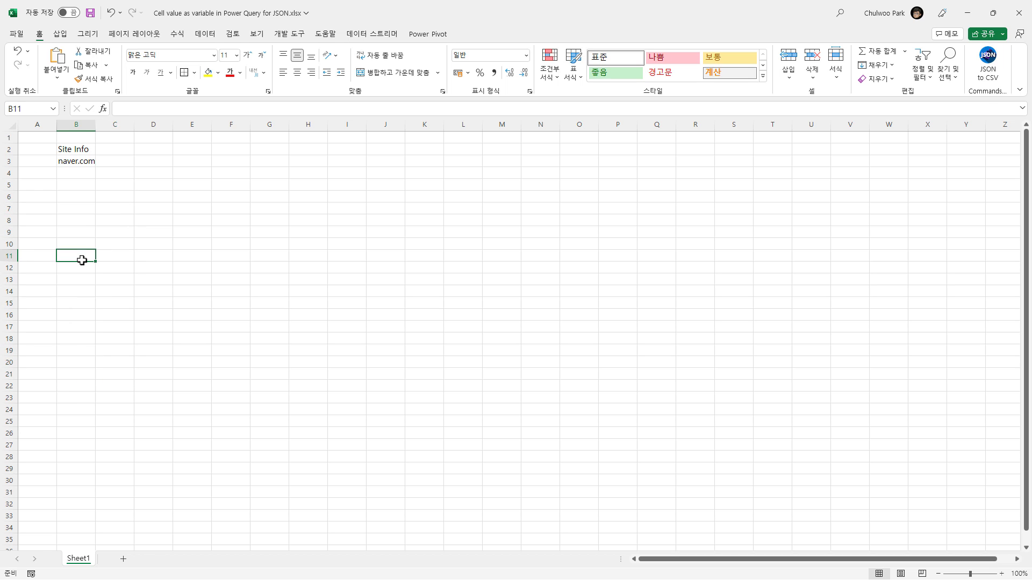
{"action": "left_click", "coordinate": [90, 184]}
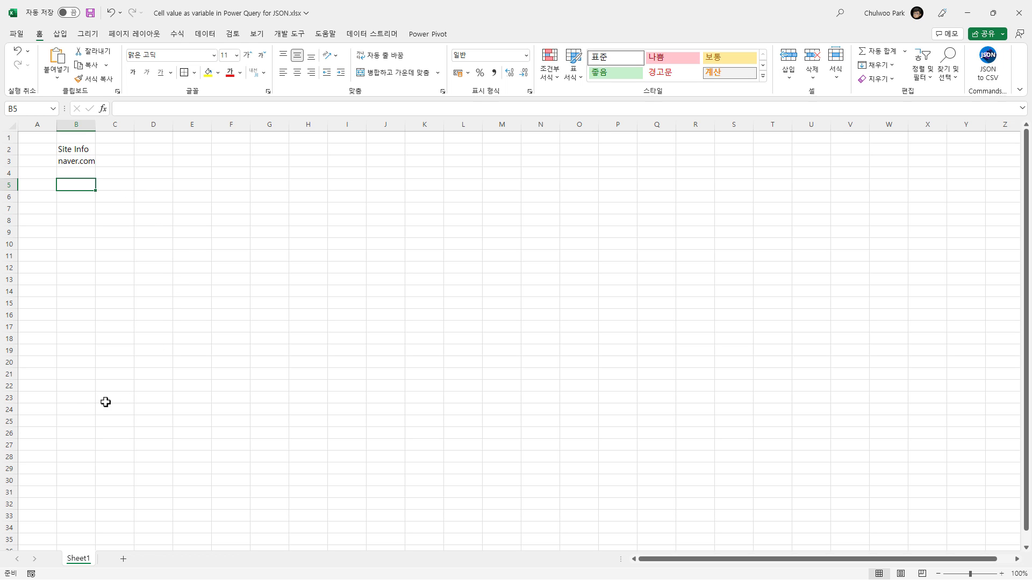
{"action": "left_click", "coordinate": [207, 35]}
{"action": "left_click", "coordinate": [24, 77]}
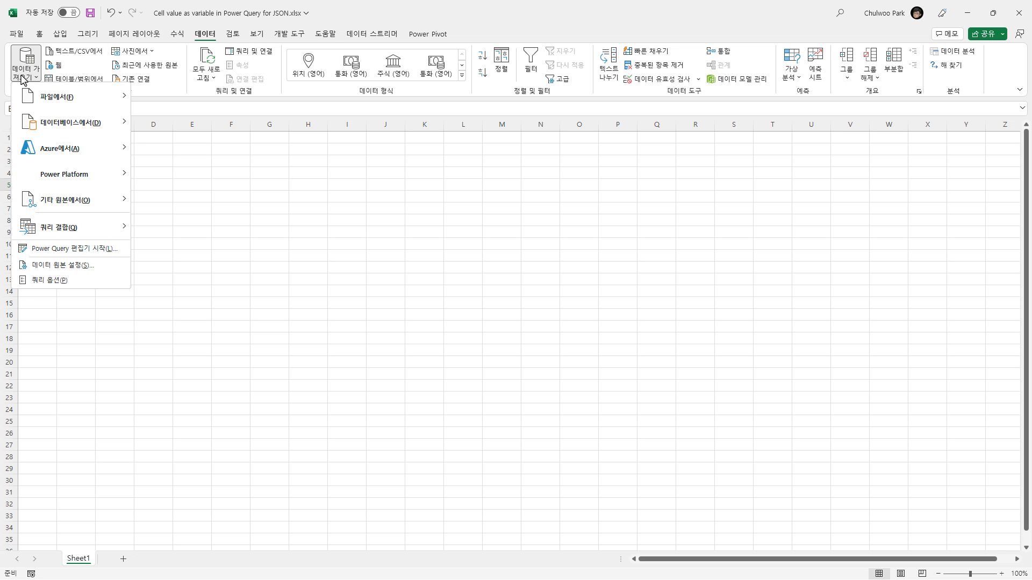
{"action": "mouse_move", "coordinate": [31, 96]}
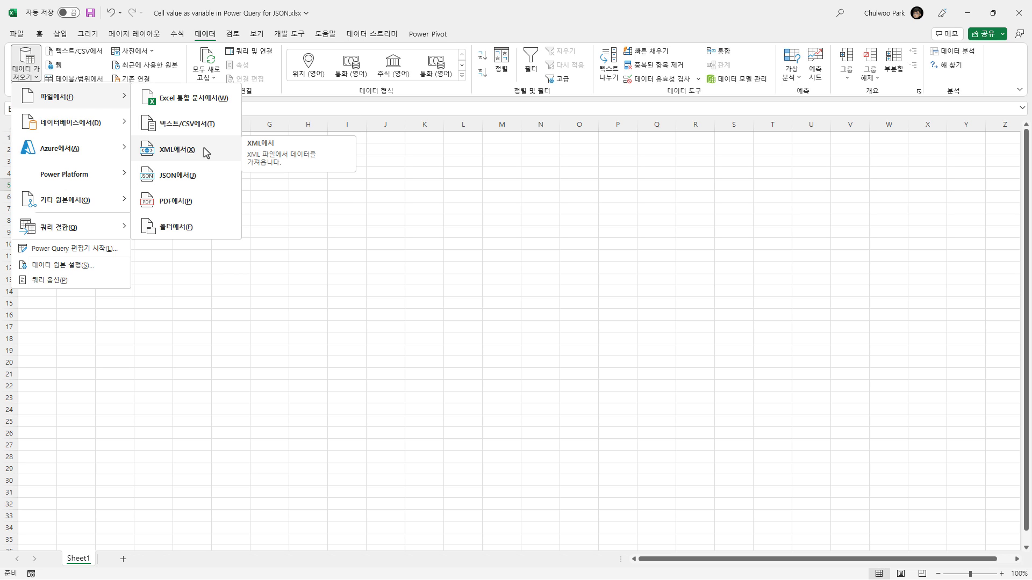
{"action": "left_click", "coordinate": [187, 182]}
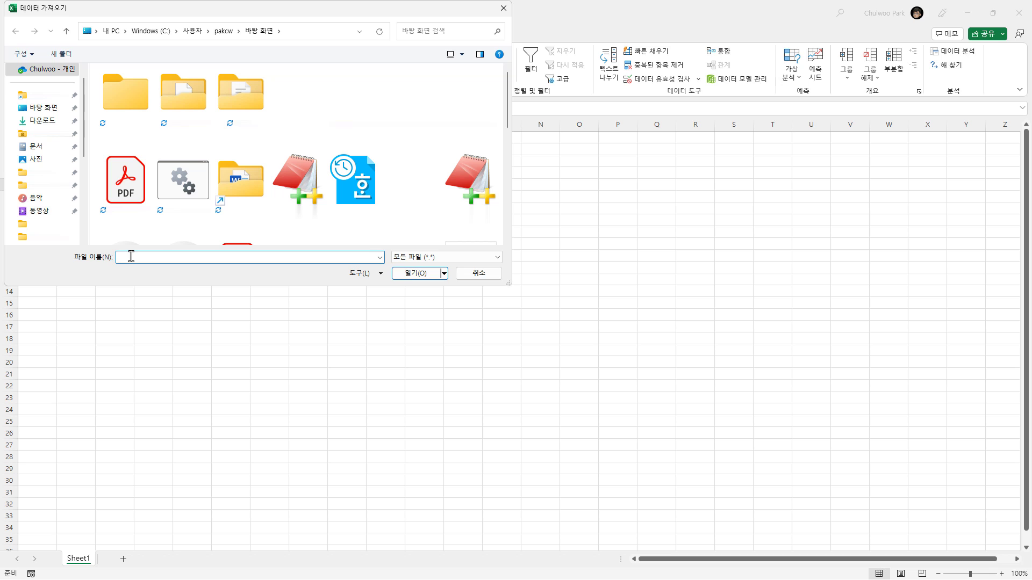
{"action": "key", "text": "ctrl+v"}
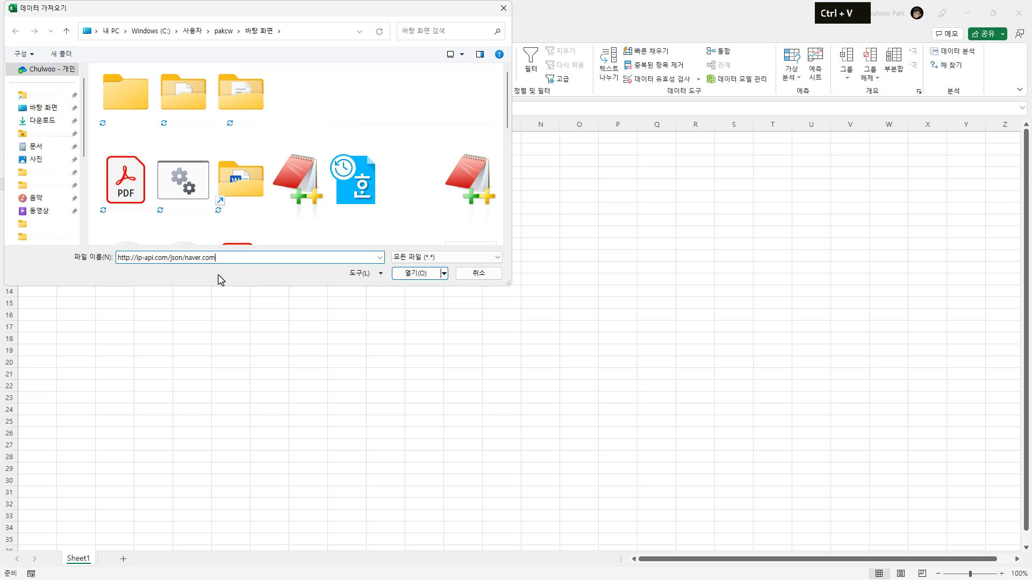
{"action": "left_click", "coordinate": [406, 280]}
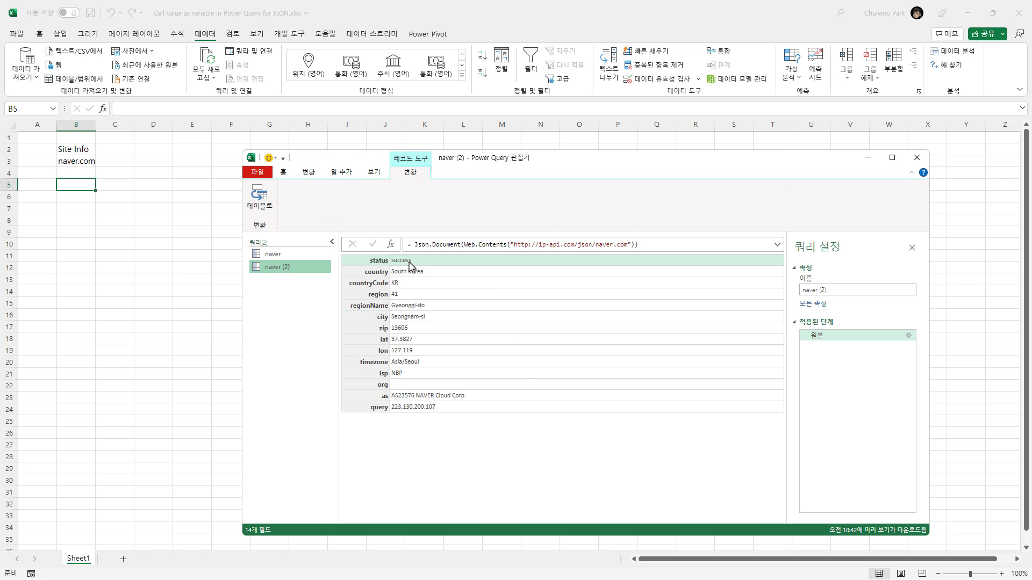
Switch to the browser to examine the raw JSON response for naver.com, and return to the Power Query editor
{"action": "key", "text": "alt+Tab"}
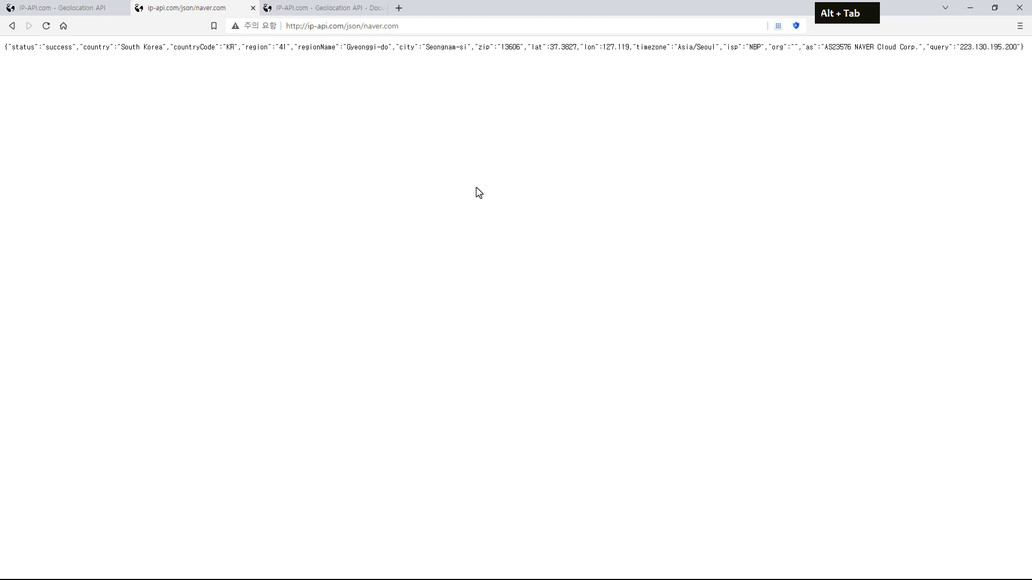
{"action": "left_click_drag", "start_coordinate": [4, 49], "coordinate": [354, 49]}
{"action": "left_click", "coordinate": [425, 48]}
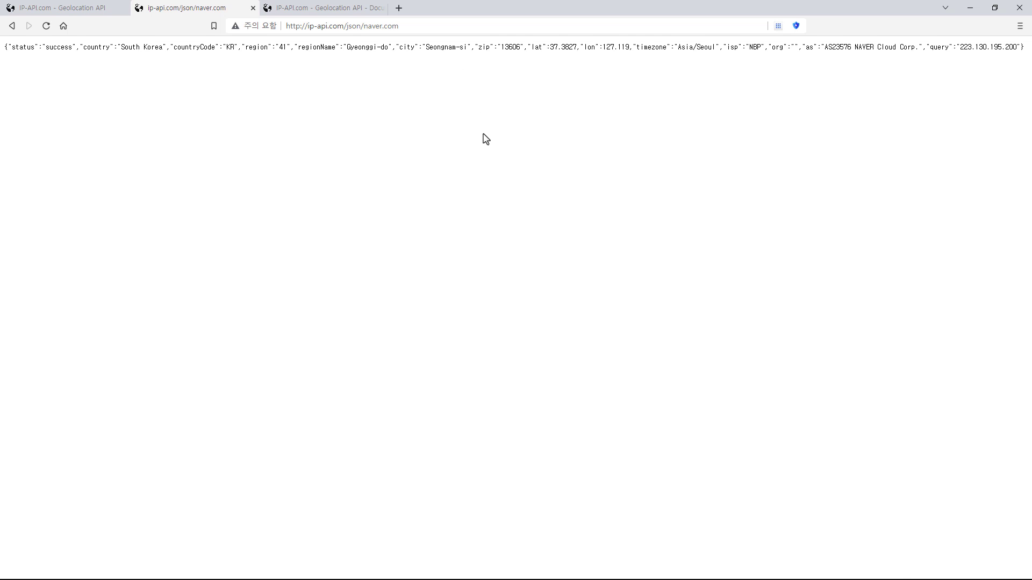
{"action": "key", "text": "alt+Tab"}
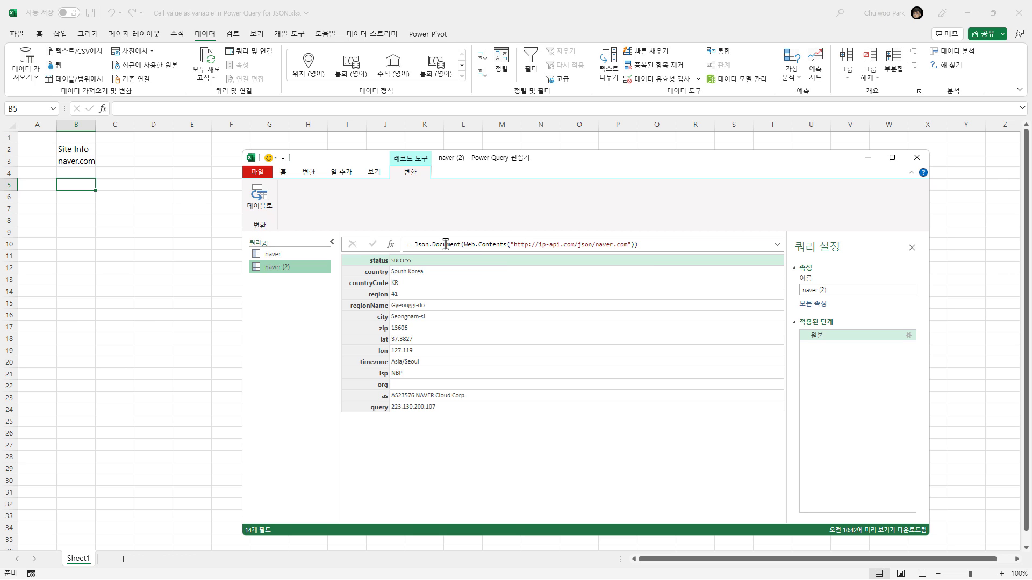
Delete the older query named naver, keeping naver (2)
{"action": "left_click", "coordinate": [277, 256]}
{"action": "right_click", "coordinate": [277, 256]}
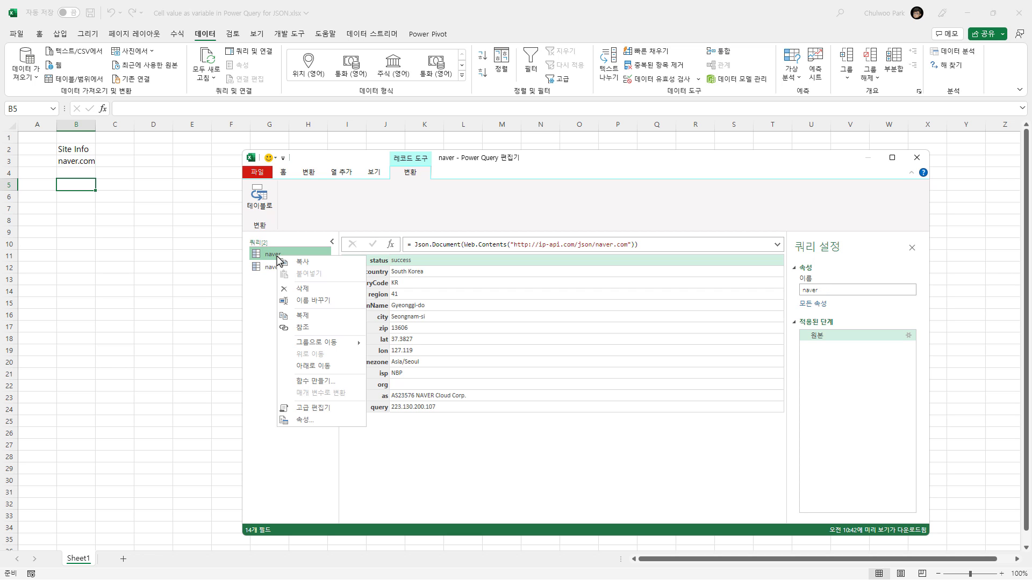
{"action": "left_click", "coordinate": [315, 288]}
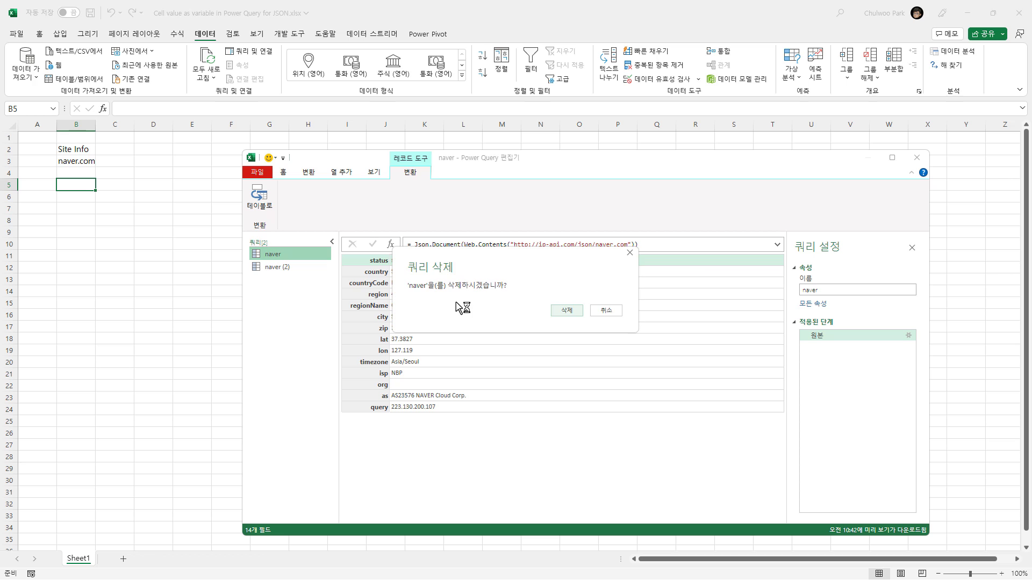
{"action": "left_click", "coordinate": [567, 311]}
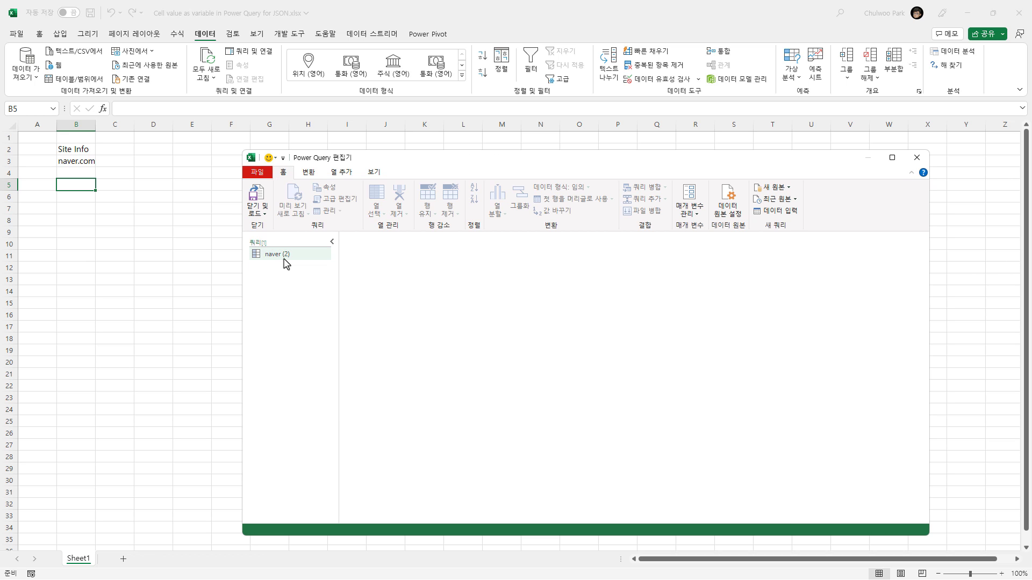
Rename the naver (2) query as SiteInfoSearch
{"action": "left_click", "coordinate": [284, 259]}
{"action": "right_click", "coordinate": [283, 258]}
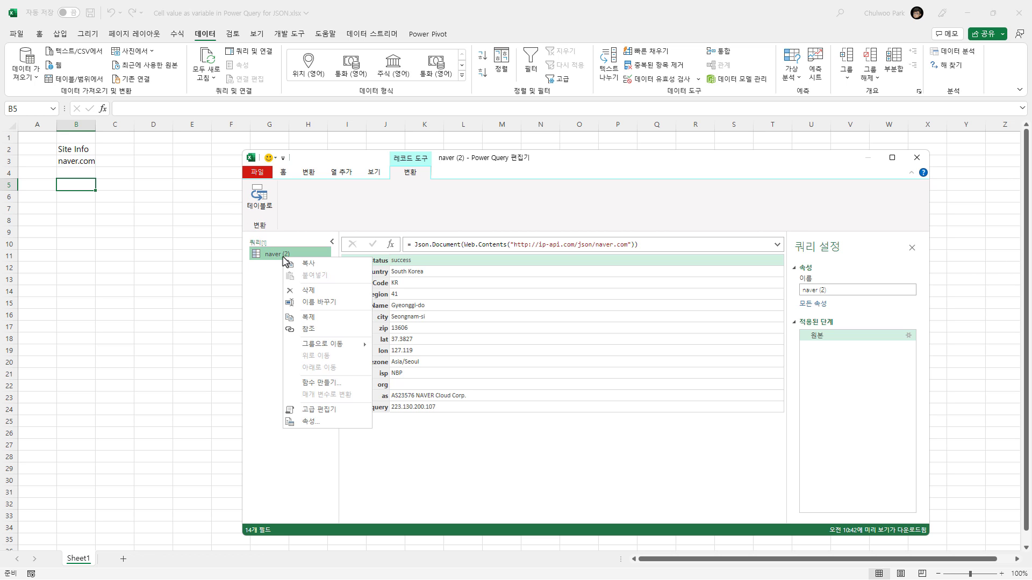
{"action": "left_click", "coordinate": [843, 289]}
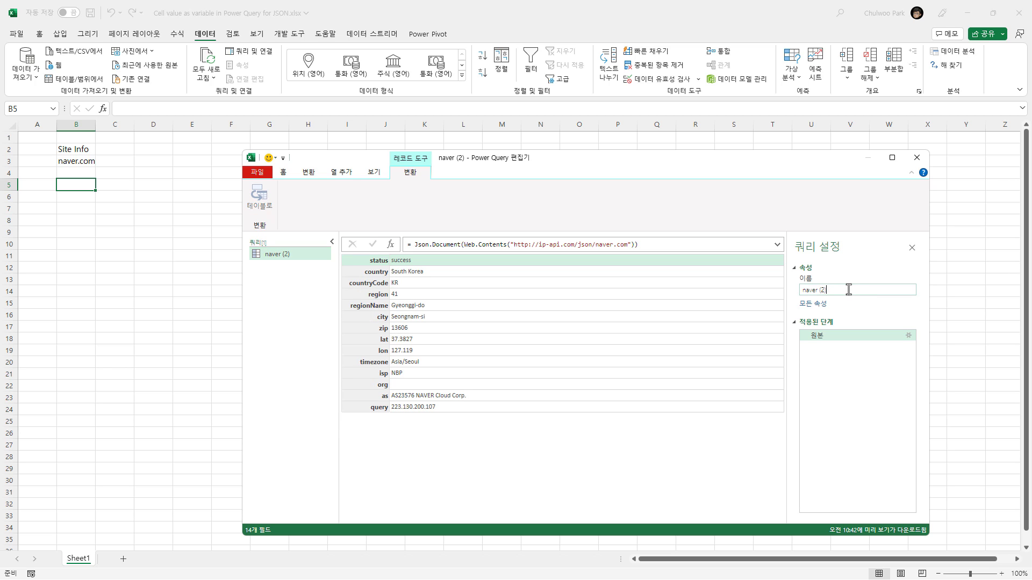
{"action": "left_click_drag", "start_coordinate": [854, 288], "coordinate": [734, 286]}
{"action": "type", "text": "Site"}
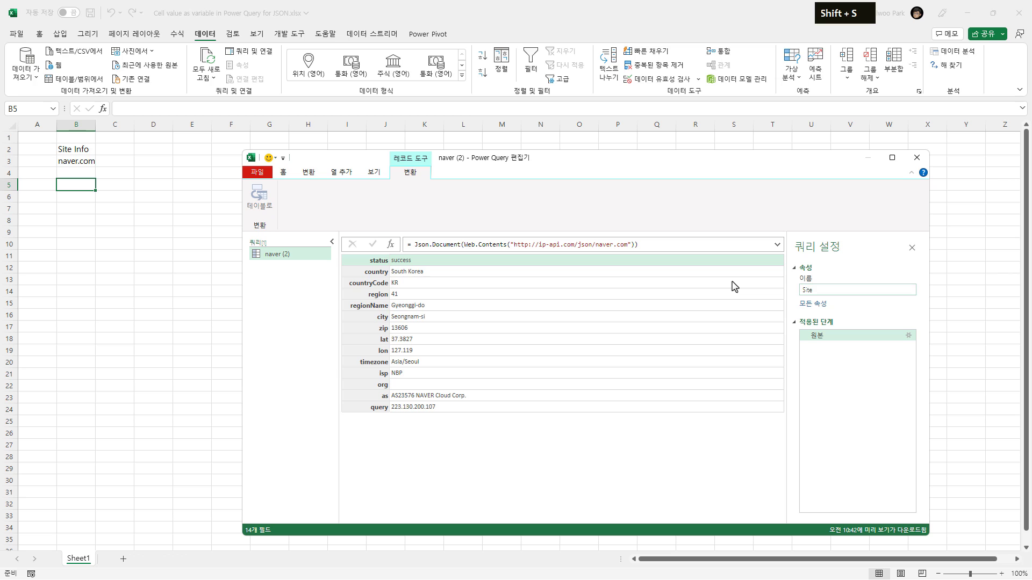
{"action": "type", "text": "InfoS"}
{"action": "key", "text": "BackSpace"}
{"action": "key", "text": "BackSpace"}
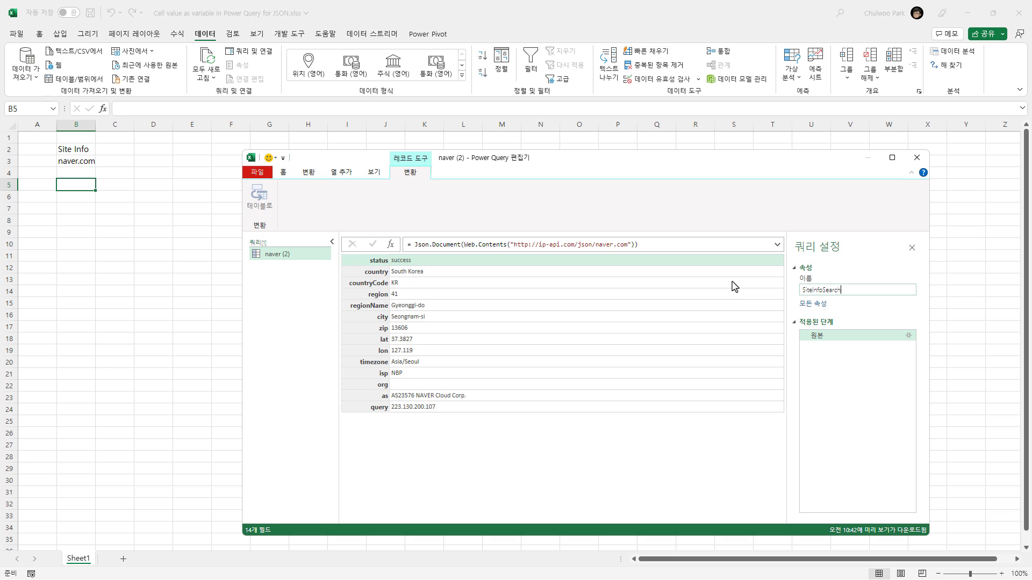
{"action": "key", "text": "Return"}
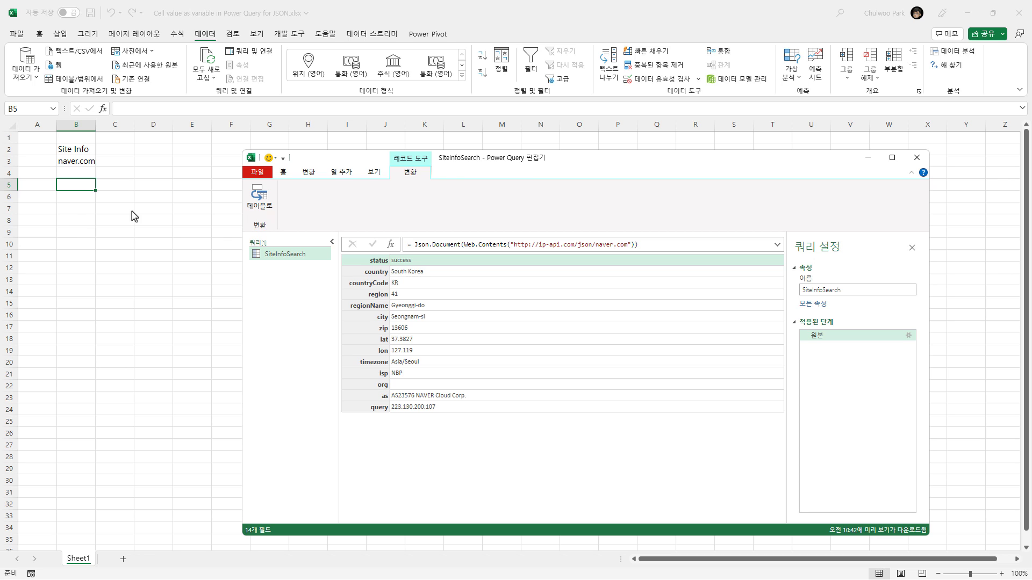
Close the query editor and load SiteInfoSearch as a table into the existing worksheet at cell B5
{"action": "left_click", "coordinate": [283, 172]}
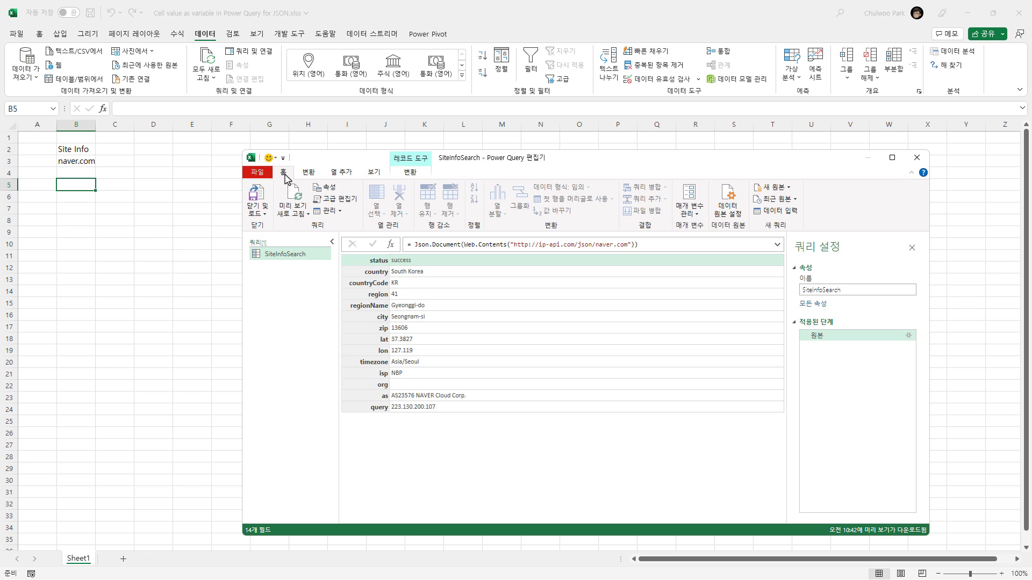
{"action": "left_click", "coordinate": [257, 215]}
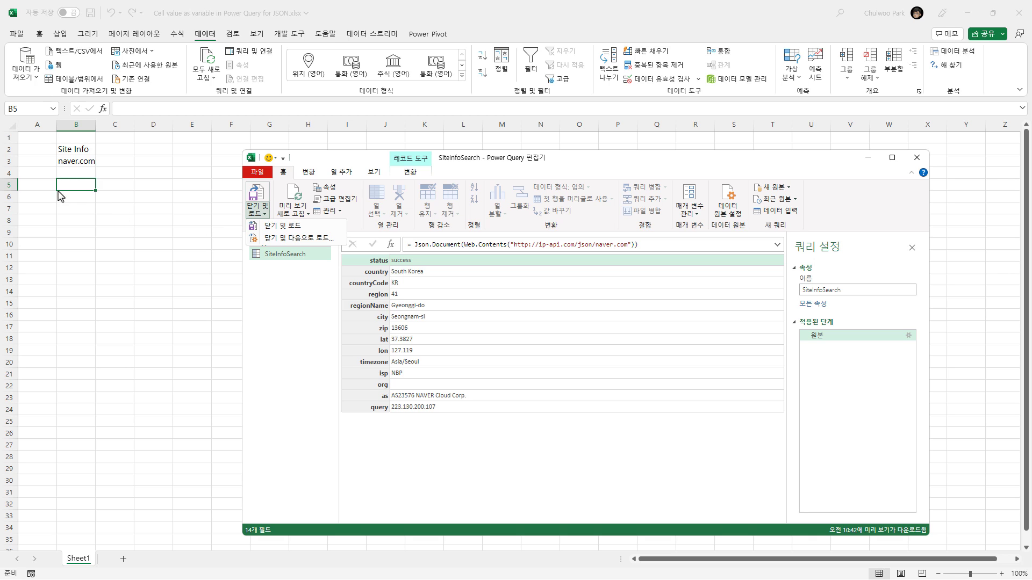
{"action": "left_click", "coordinate": [310, 245]}
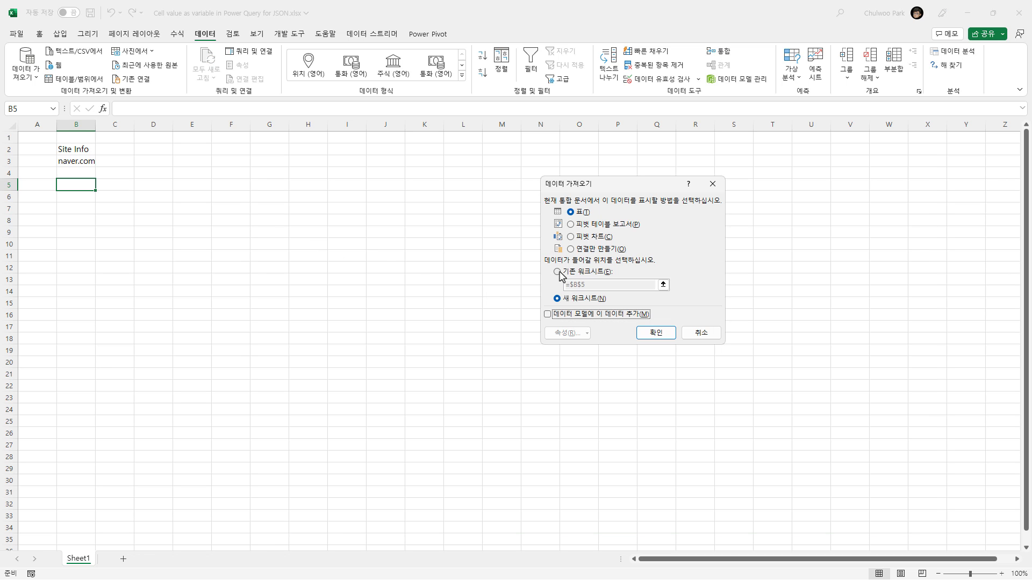
{"action": "left_click", "coordinate": [557, 273]}
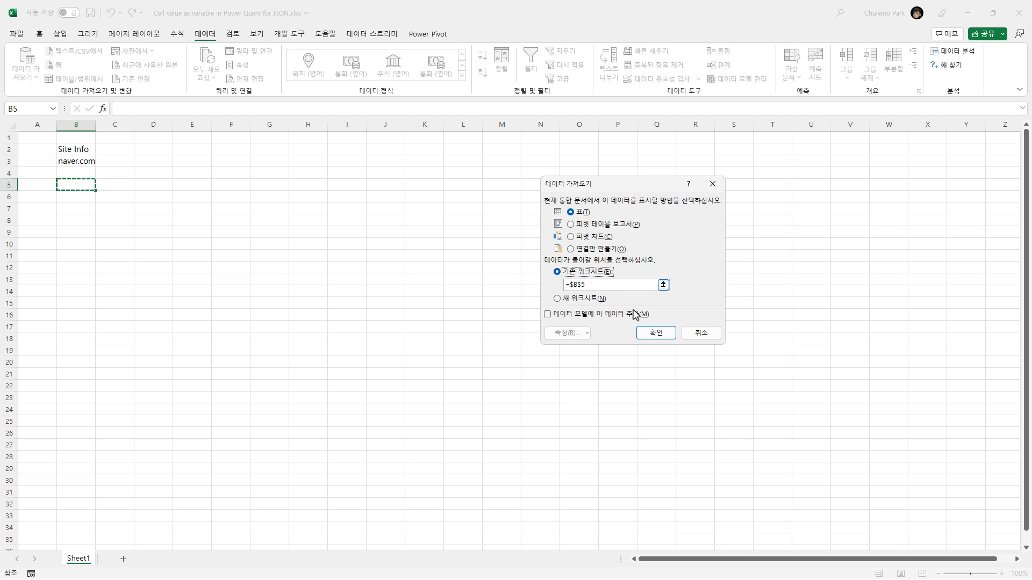
{"action": "left_click", "coordinate": [655, 333]}
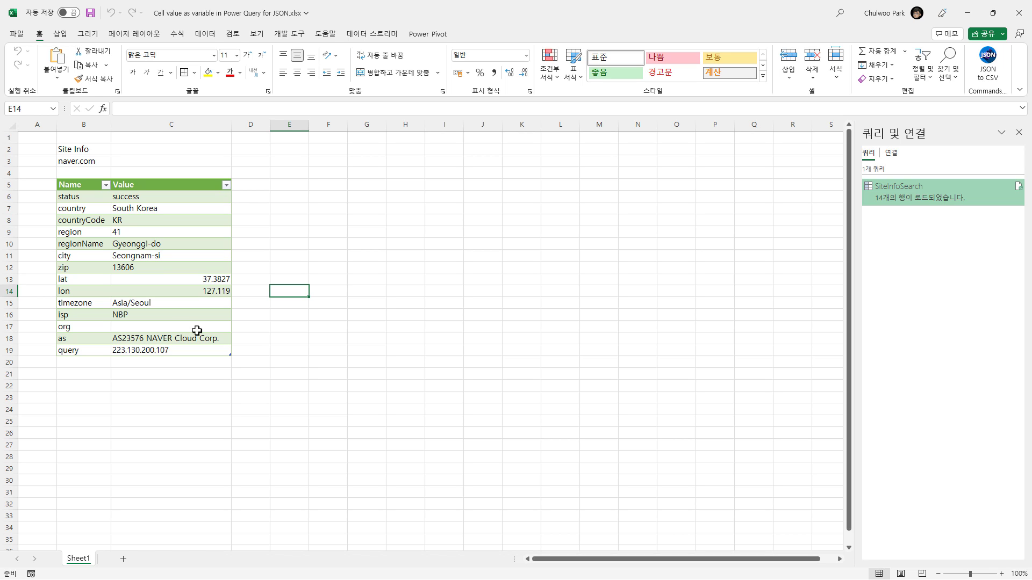
{"action": "left_click", "coordinate": [177, 270]}
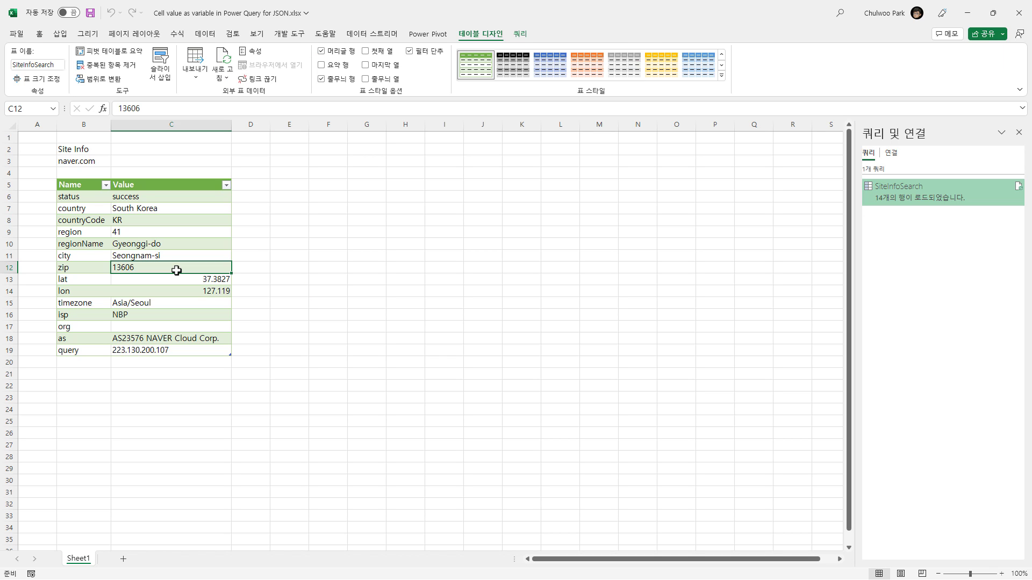
{"action": "left_click", "coordinate": [95, 159]}
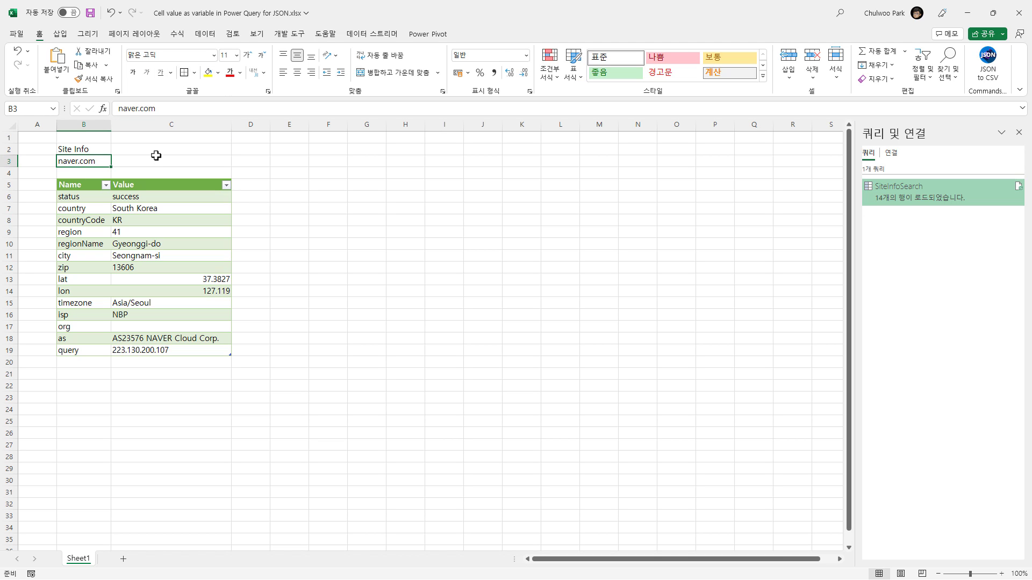
{"action": "left_click", "coordinate": [82, 185]}
{"action": "left_click", "coordinate": [85, 232]}
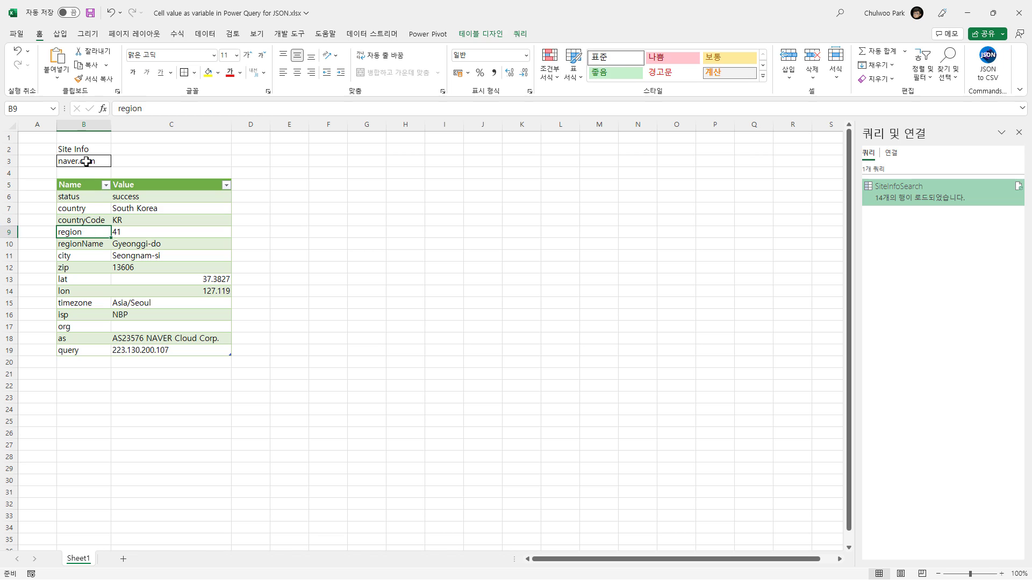
Enter google.com as the site in cell B3 and refresh the SiteInfoSearch results table
{"action": "left_click", "coordinate": [85, 161]}
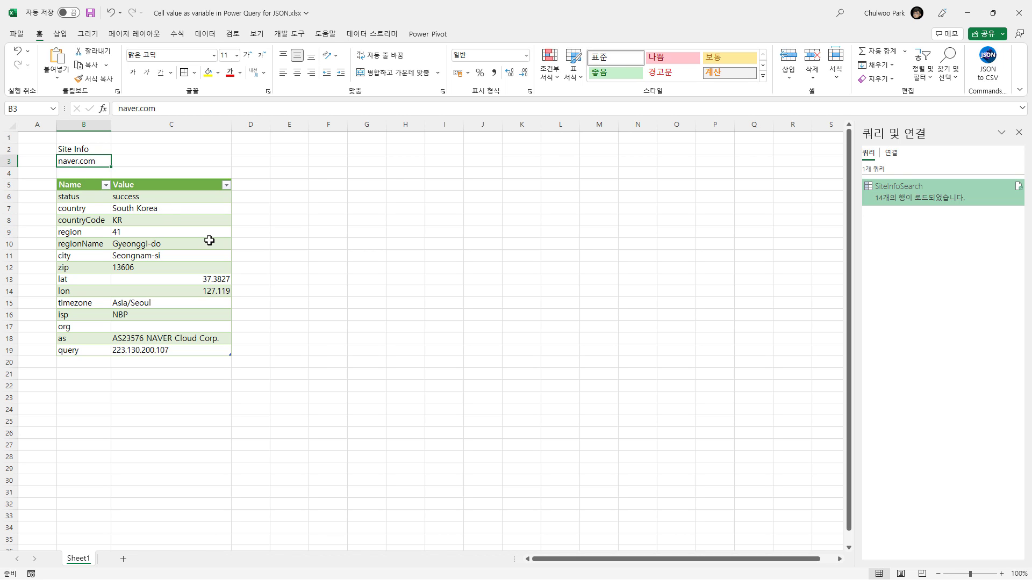
{"action": "type", "text": "google.com"}
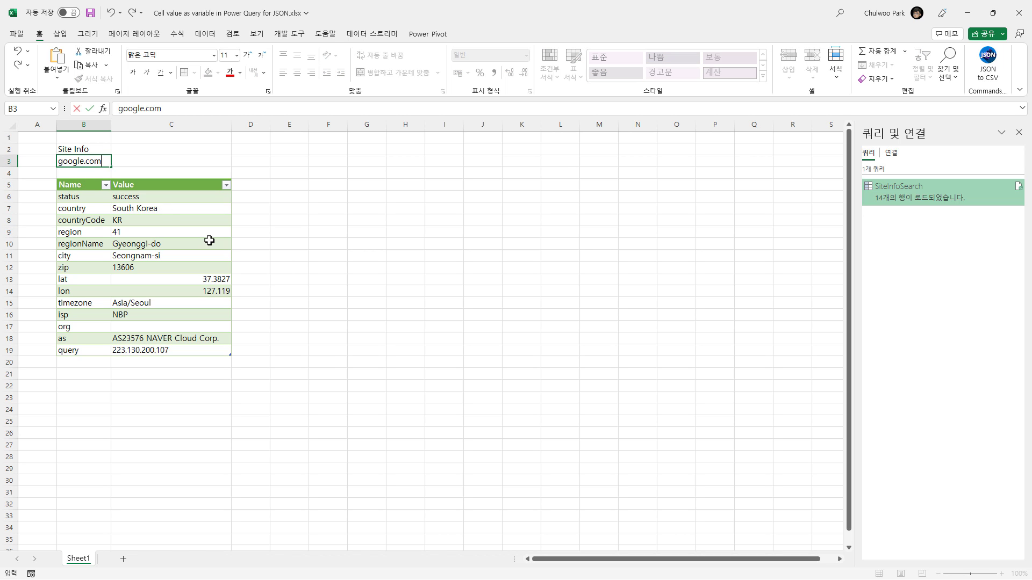
{"action": "key", "text": "Return"}
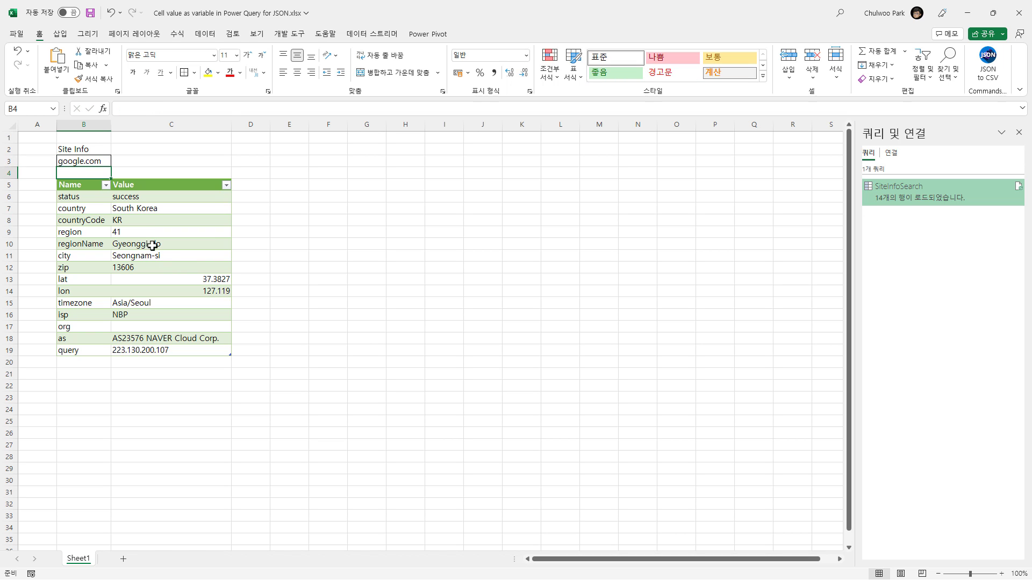
{"action": "left_click", "coordinate": [141, 231]}
{"action": "right_click", "coordinate": [141, 231]}
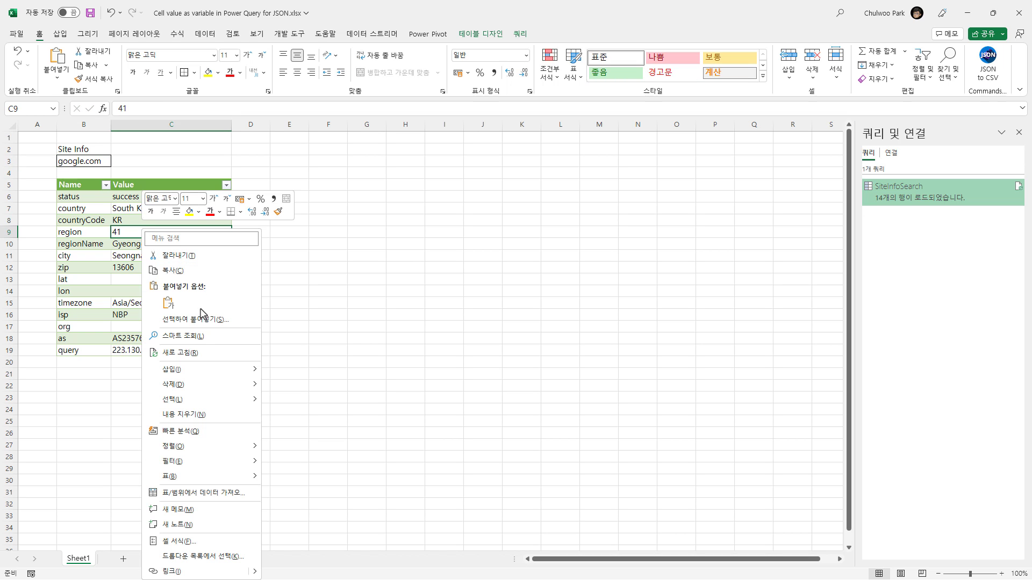
{"action": "left_click", "coordinate": [205, 354]}
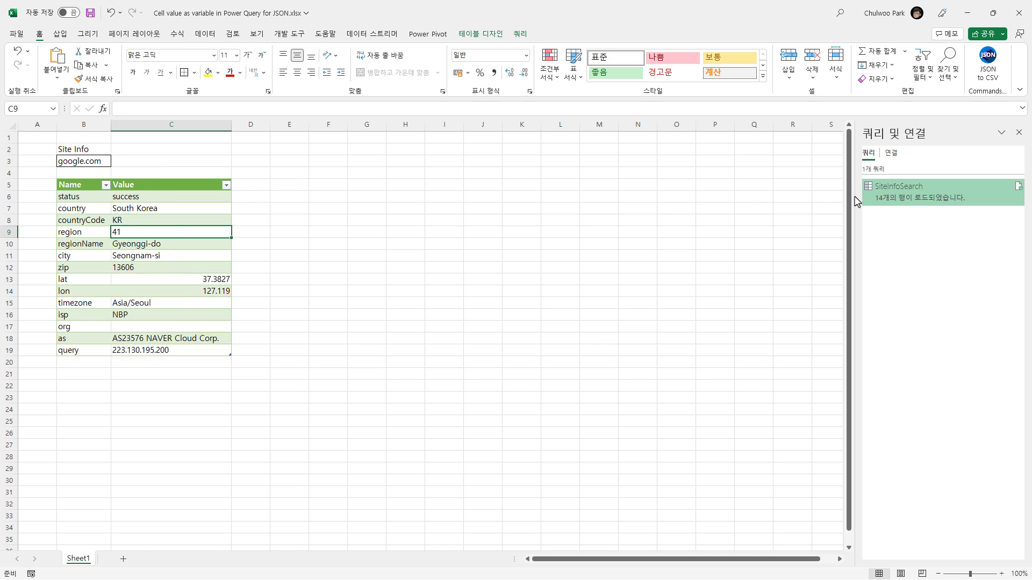
Open the SiteInfoSearch query for editing and examine the URL in its source formula
{"action": "double_click", "coordinate": [926, 199]}
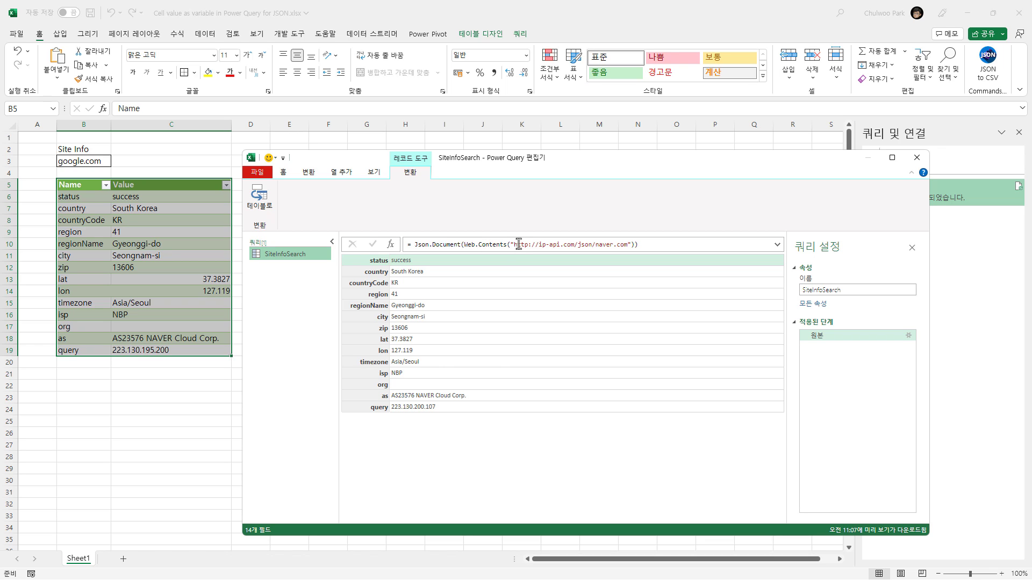
{"action": "left_click_drag", "start_coordinate": [514, 245], "coordinate": [629, 245]}
{"action": "left_click", "coordinate": [648, 245]}
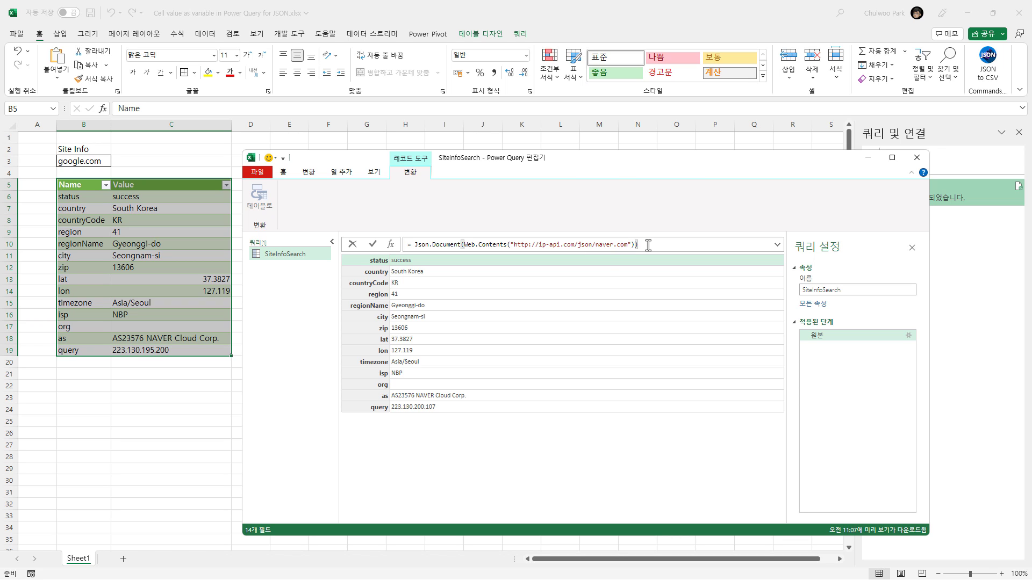
{"action": "left_click", "coordinate": [284, 175]}
{"action": "left_click", "coordinate": [338, 199]}
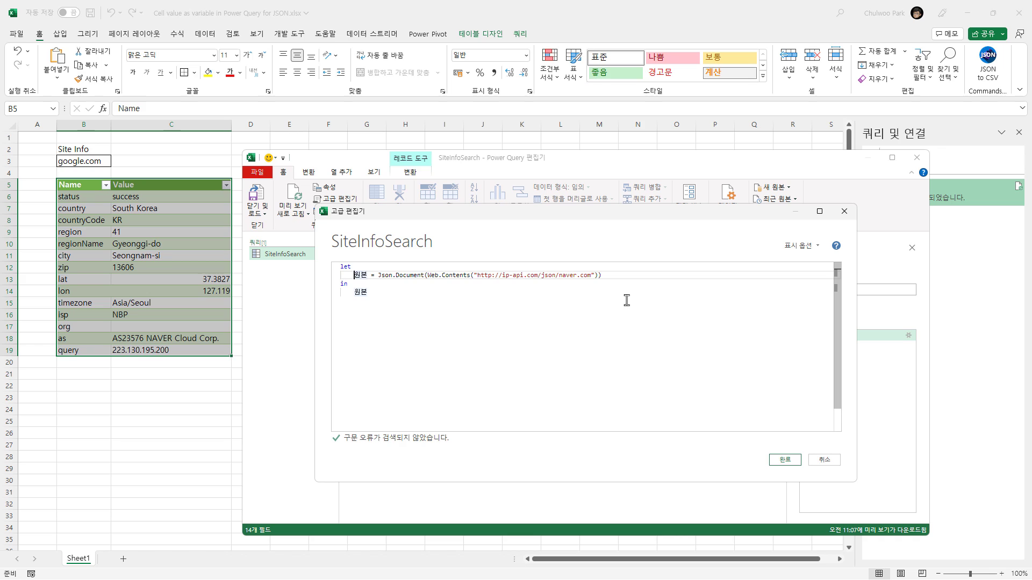
{"action": "left_click", "coordinate": [558, 282]}
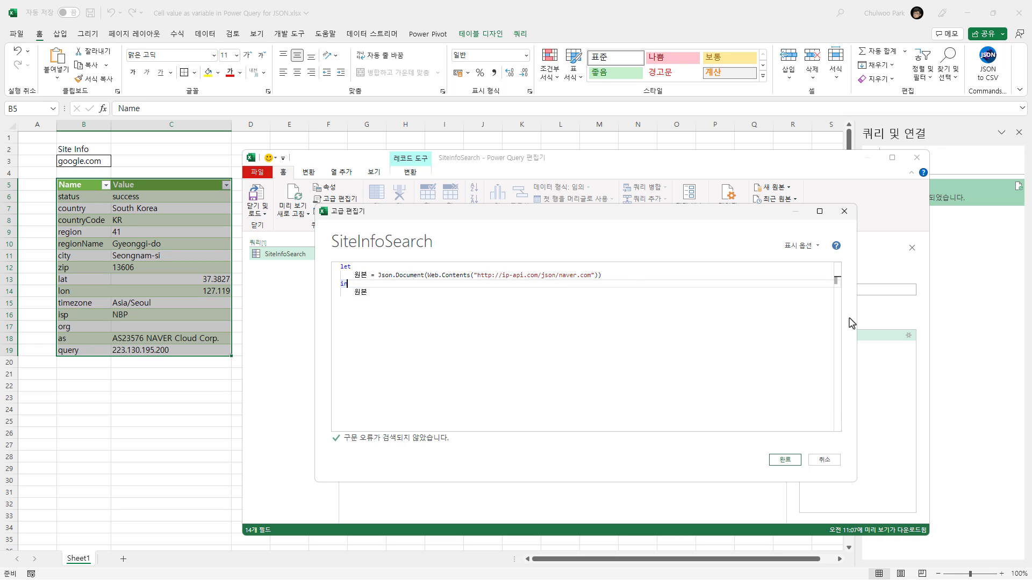
{"action": "left_click", "coordinate": [560, 275]}
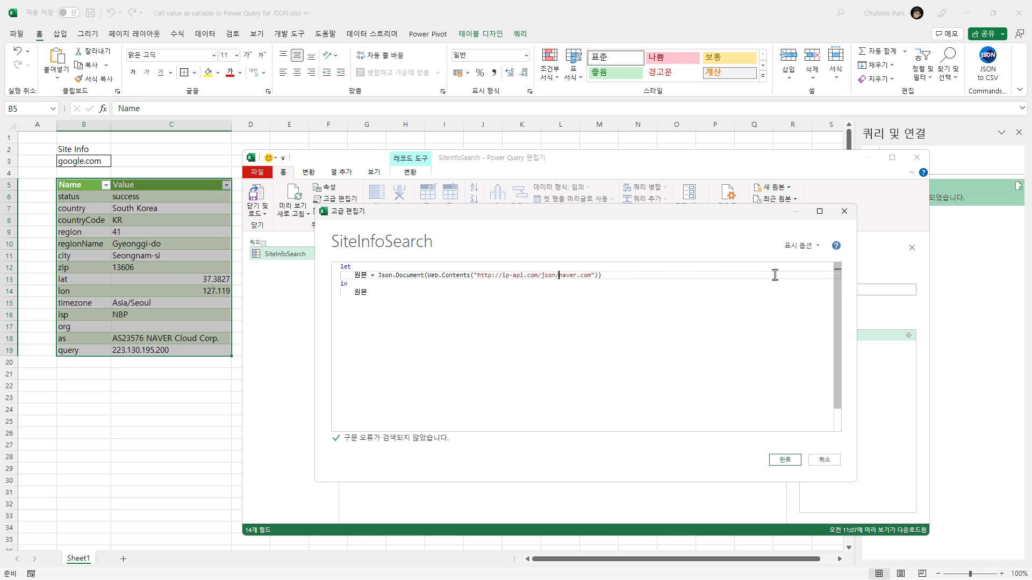
{"action": "key", "text": "Delete"}
{"action": "key", "text": "Delete"}
{"action": "key", "text": "Delete"}
{"action": "key", "text": "Delete"}
{"action": "key", "text": "Delete"}
{"action": "key", "text": "Delete"}
{"action": "key", "text": "Right"}
{"action": "type", "text": "&"}
{"action": "type", "text": " sitein"}
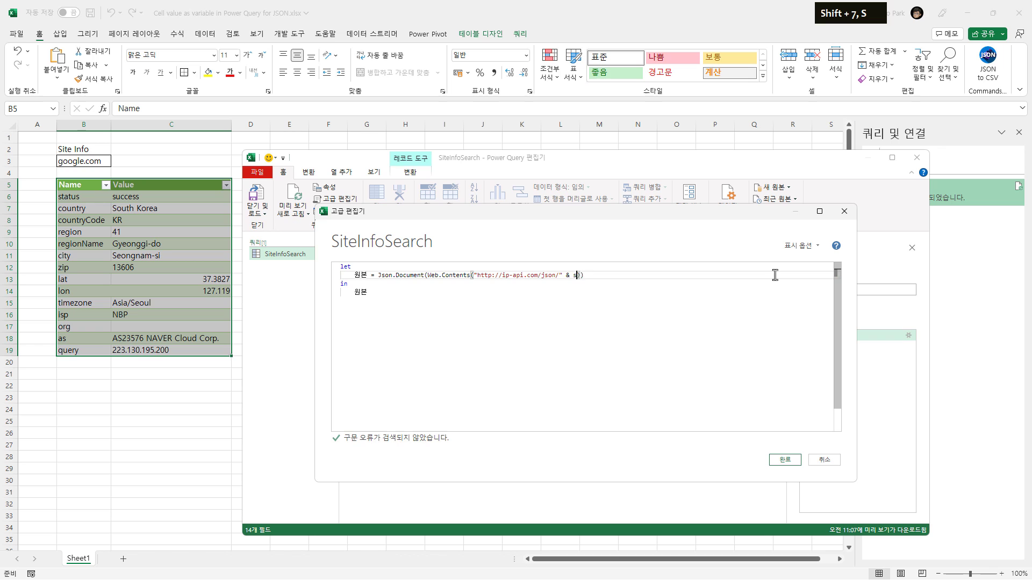
{"action": "type", "text": "fo"}
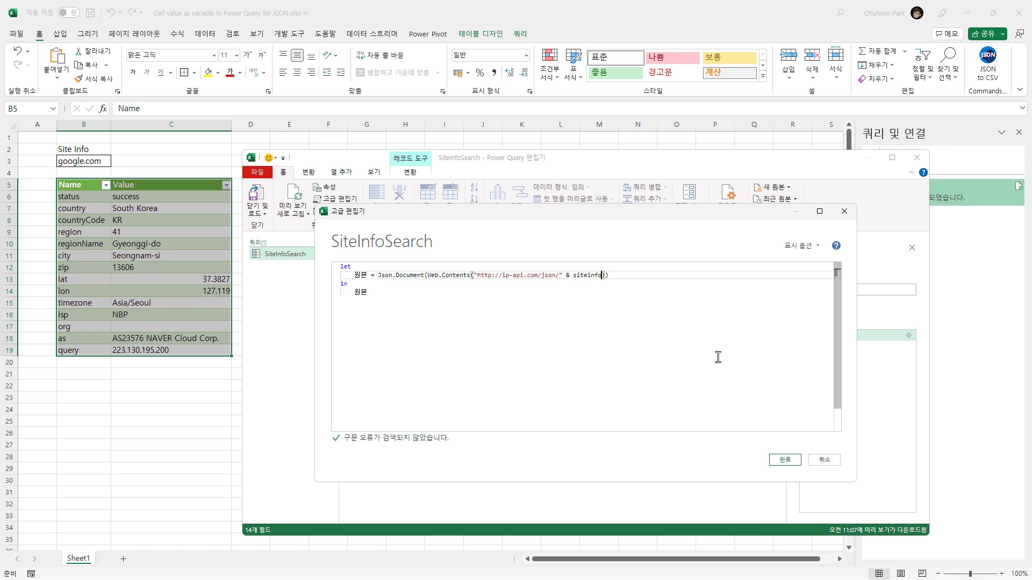
{"action": "left_click", "coordinate": [785, 460]}
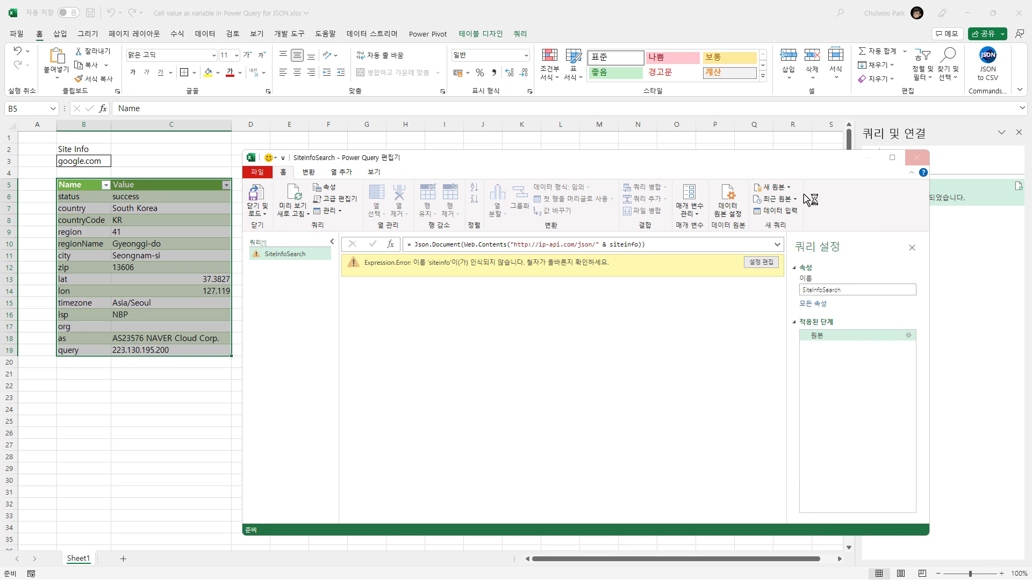
Close the query editor, keeping the changes to SiteInfoSearch, and return to the worksheet
{"action": "left_click", "coordinate": [917, 159]}
{"action": "left_click", "coordinate": [528, 311]}
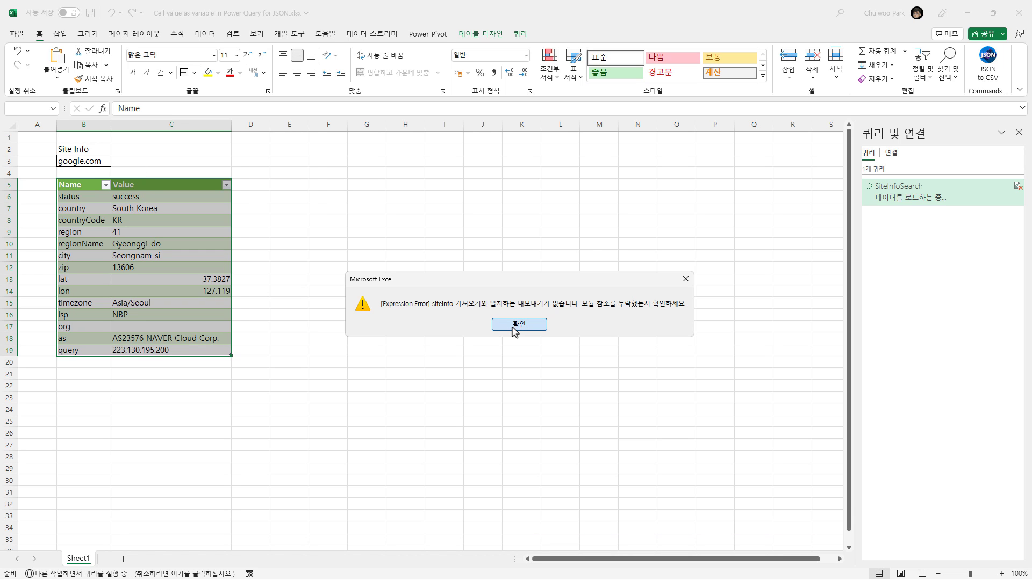
{"action": "left_click", "coordinate": [513, 326]}
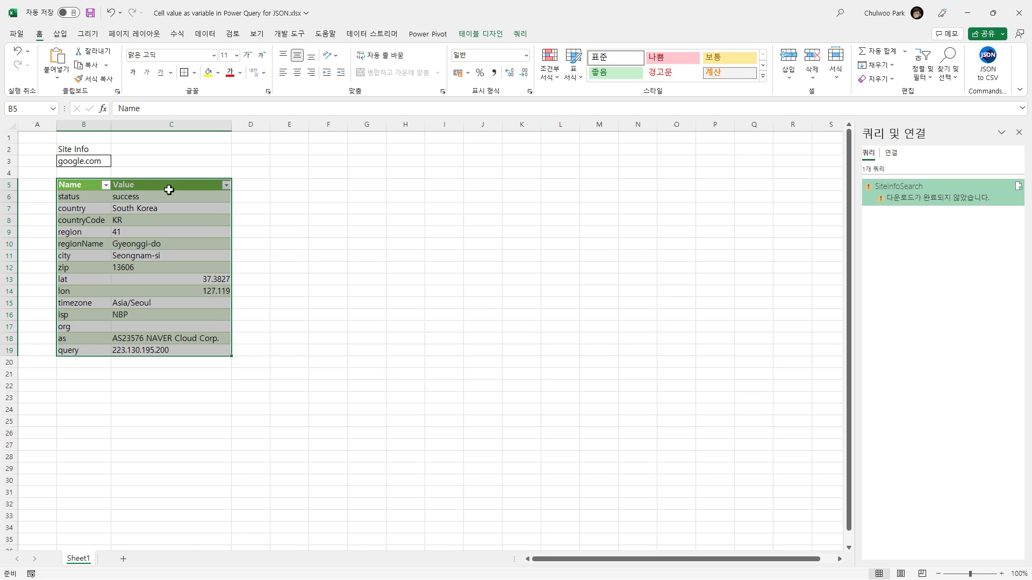
Define the name siteinfo for cell B3, which holds the site address
{"action": "left_click", "coordinate": [81, 160]}
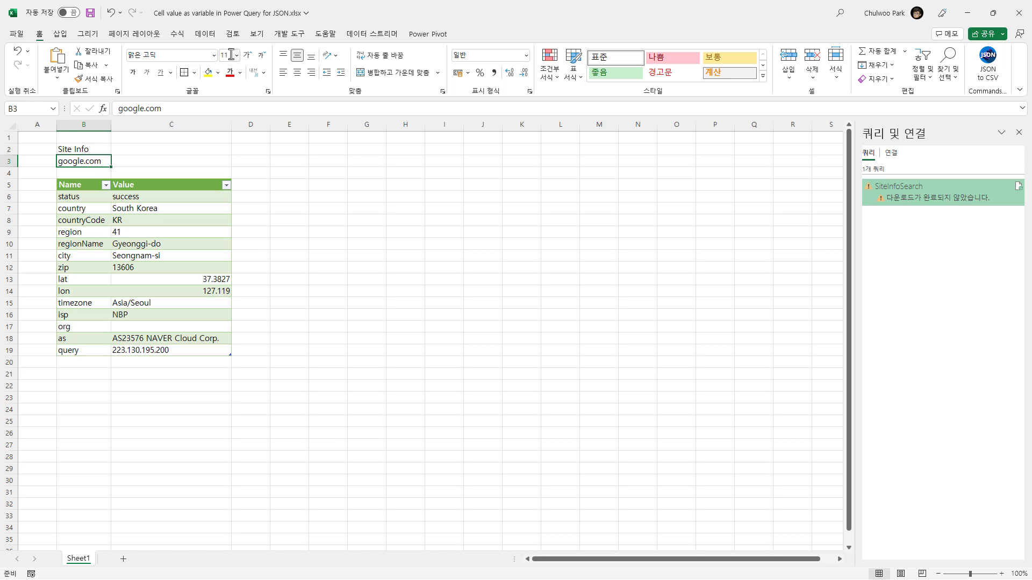
{"action": "left_click", "coordinate": [206, 35]}
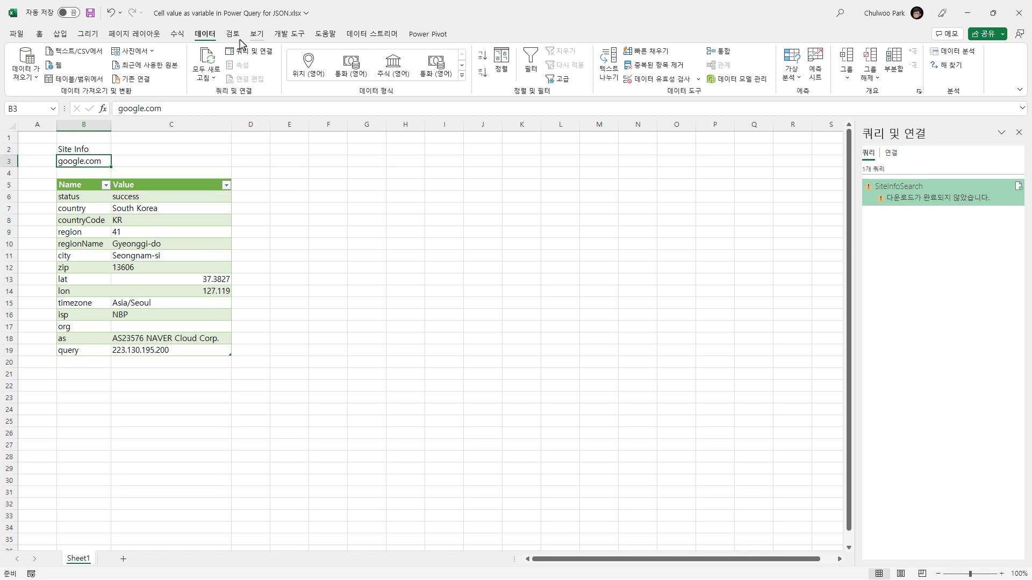
{"action": "left_click", "coordinate": [173, 36]}
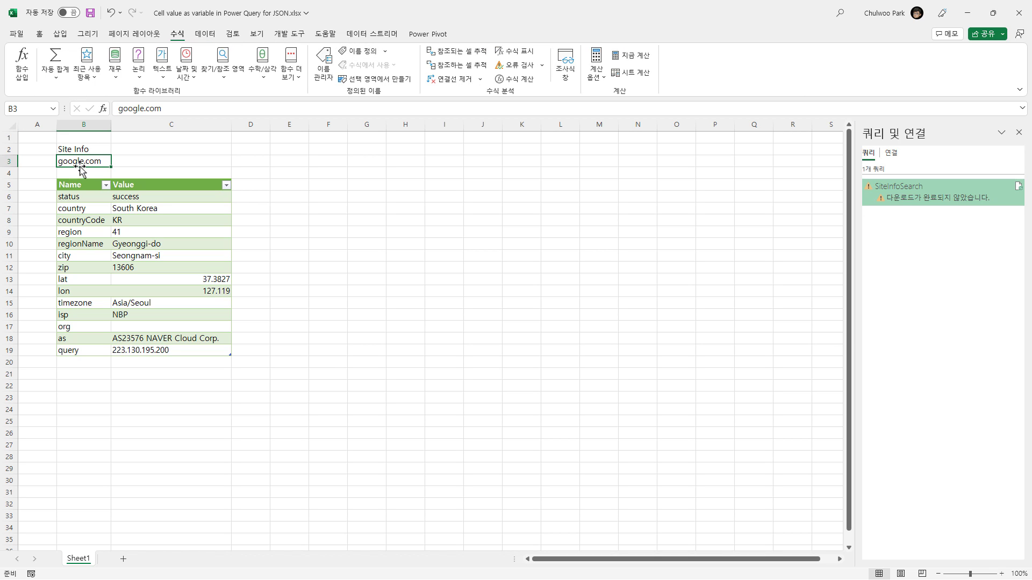
{"action": "left_click", "coordinate": [27, 109]}
{"action": "type", "text": "siteInfo"}
{"action": "key", "text": "Return"}
Check which cells the names siteinfo and SiteInfoSearch refer to by jumping to each one
{"action": "left_click", "coordinate": [53, 109]}
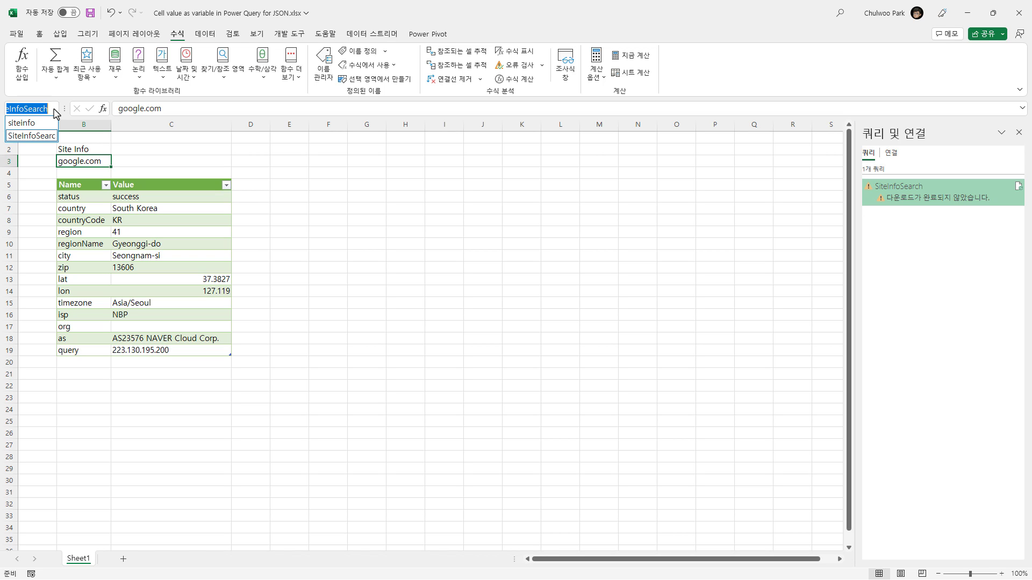
{"action": "left_click", "coordinate": [32, 128]}
{"action": "left_click", "coordinate": [53, 109]}
{"action": "left_click", "coordinate": [44, 138]}
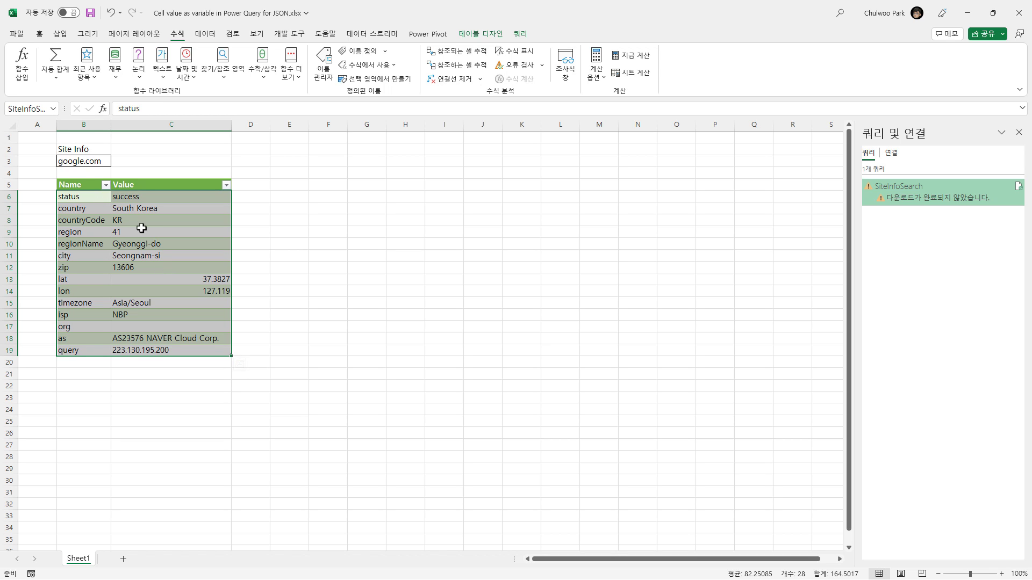
{"action": "left_click", "coordinate": [53, 109]}
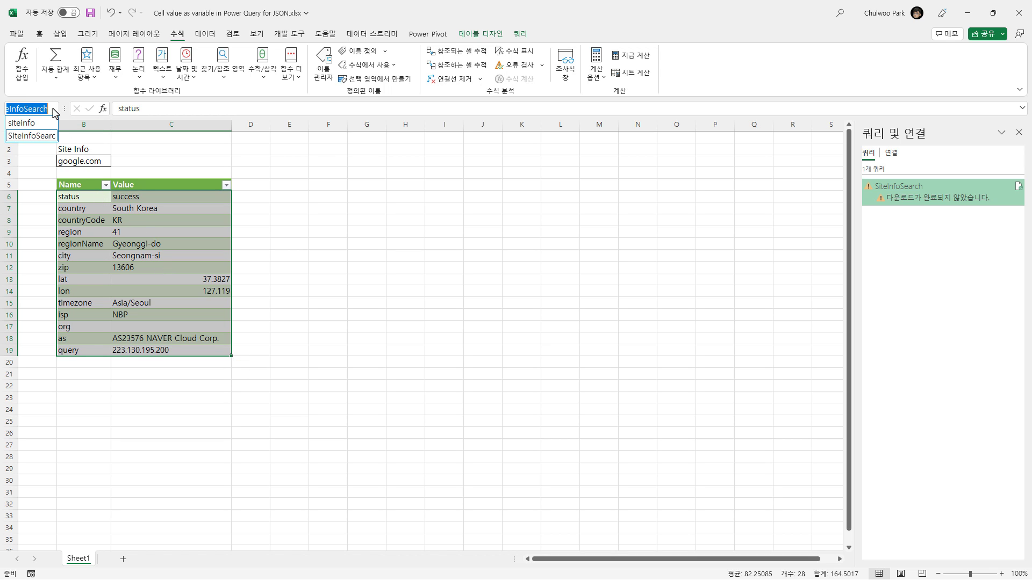
{"action": "left_click", "coordinate": [41, 125]}
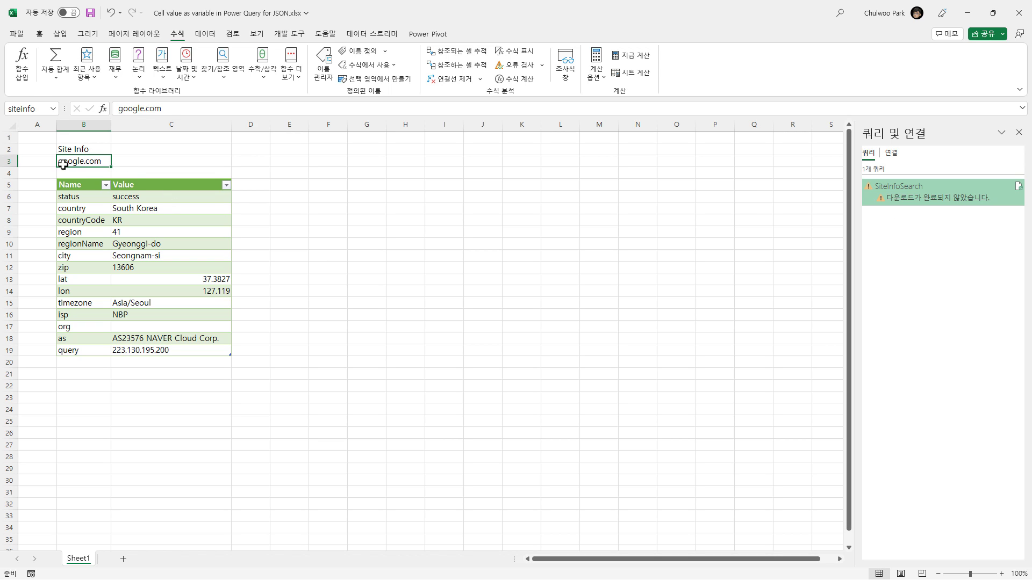
Reopen SiteInfoSearch in the Advanced Editor and start a line above the source step with siteinfo = Excel.CurrentWorkbook
{"action": "double_click", "coordinate": [936, 200]}
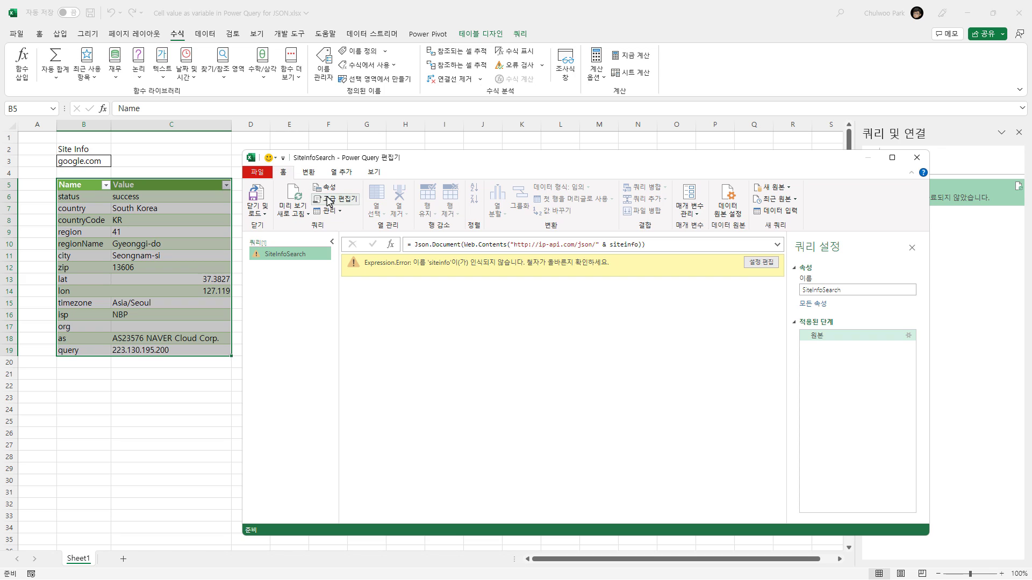
{"action": "left_click", "coordinate": [331, 200]}
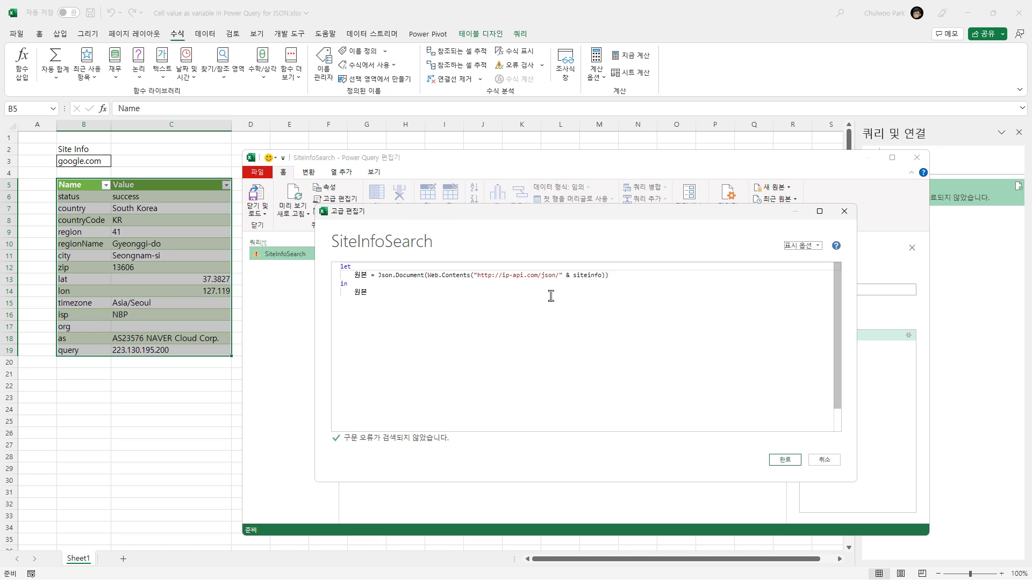
{"action": "left_click", "coordinate": [631, 274]}
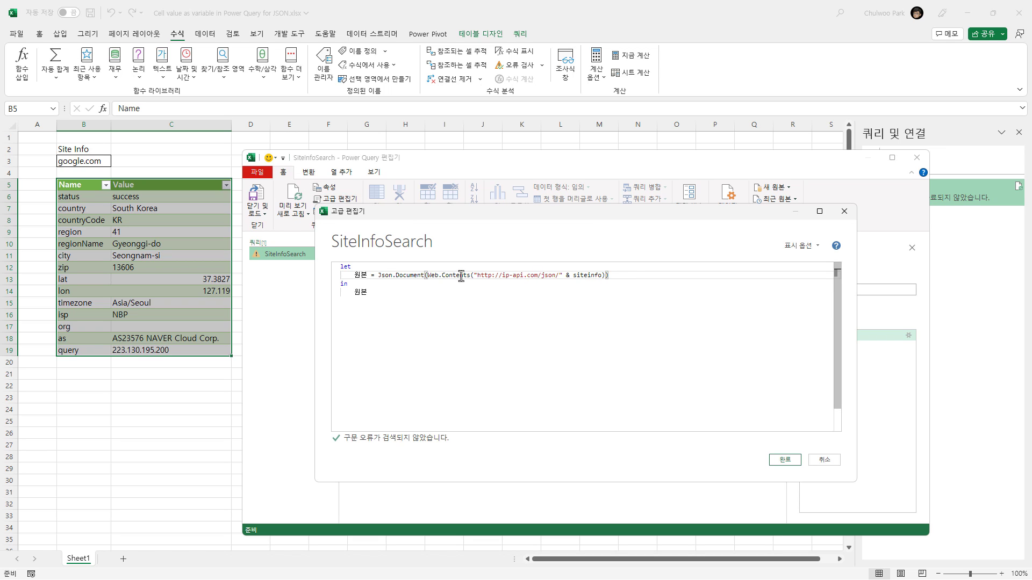
{"action": "left_click", "coordinate": [354, 275]}
{"action": "key", "text": "Return"}
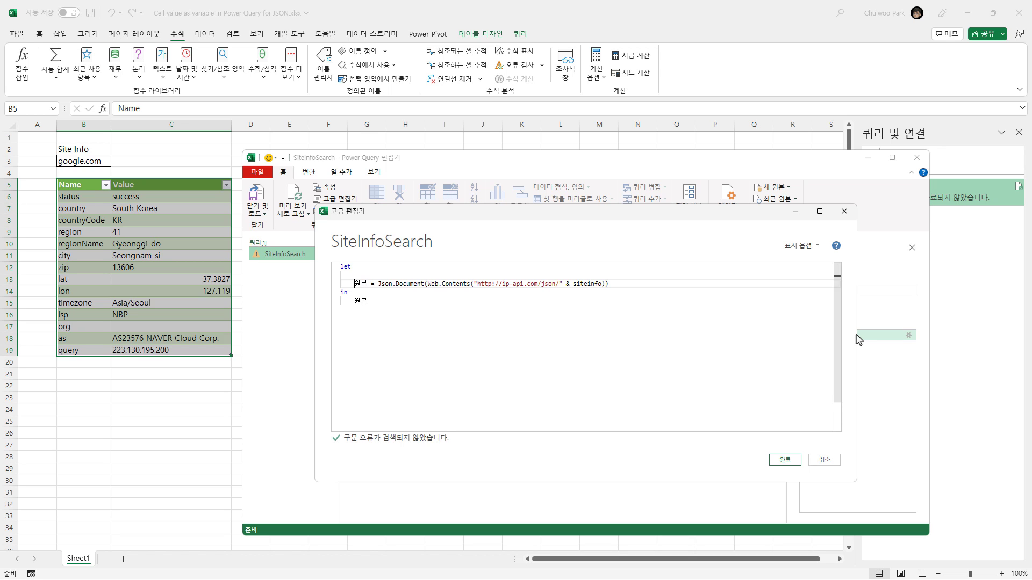
{"action": "key", "text": "Up"}
{"action": "type", "text": "si"}
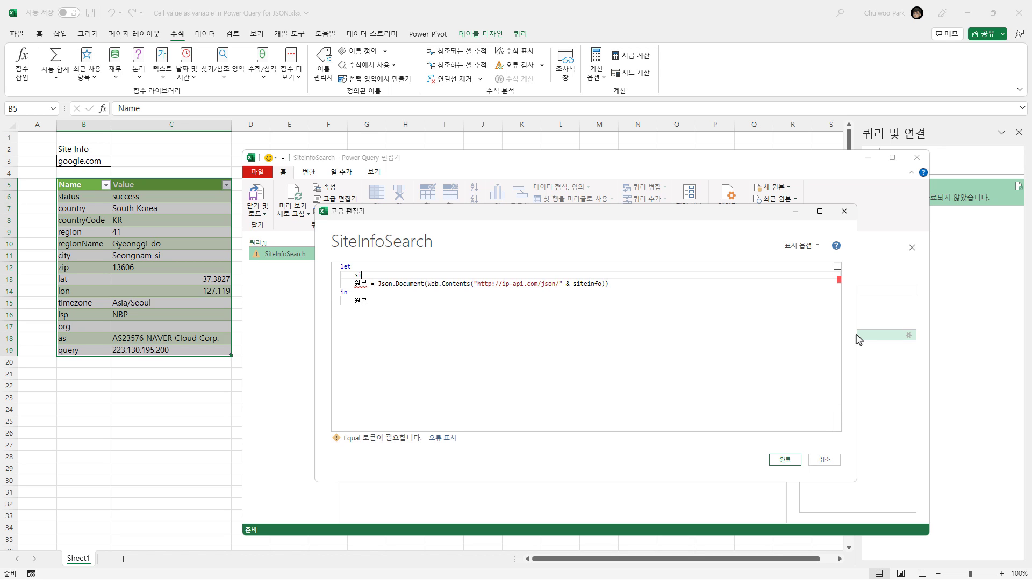
{"action": "type", "text": "teindo"}
{"action": "type", "text": " = ex"}
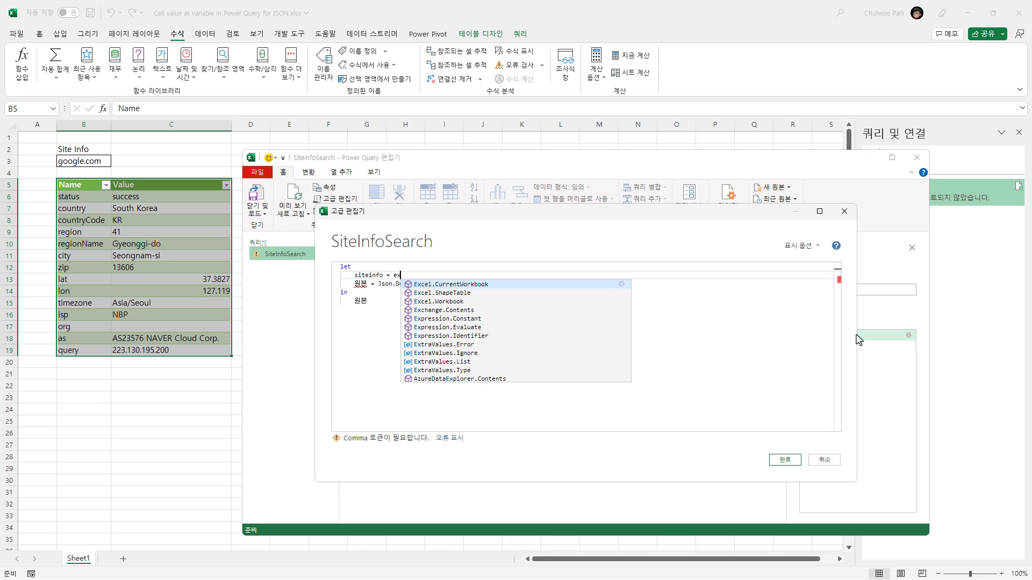
{"action": "key", "text": "Tab"}
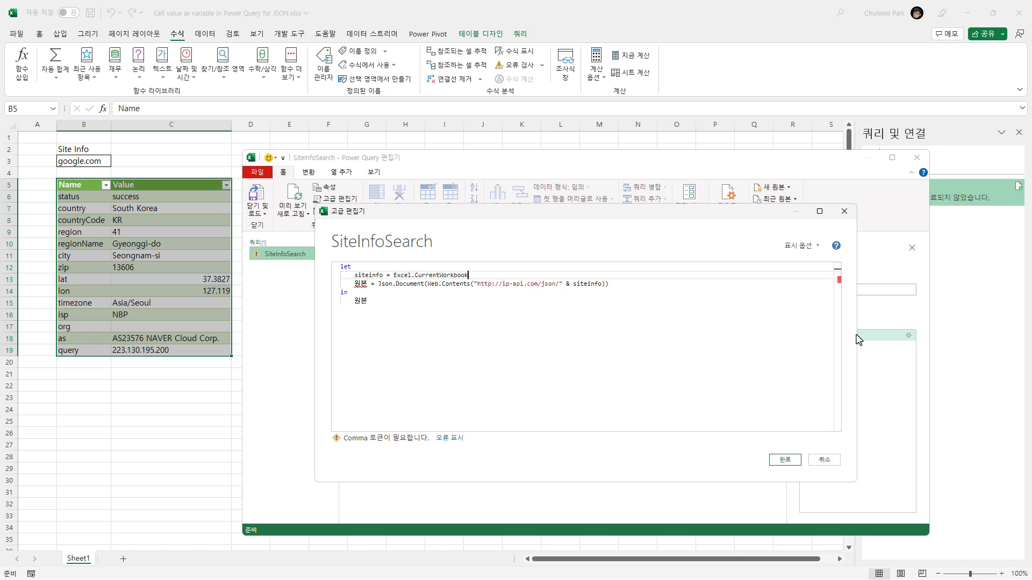
Continue the Excel.CurrentWorkbook call with (){[Name="siteino"]} to pick the workbook item by name
{"action": "type", "text": "(){"}
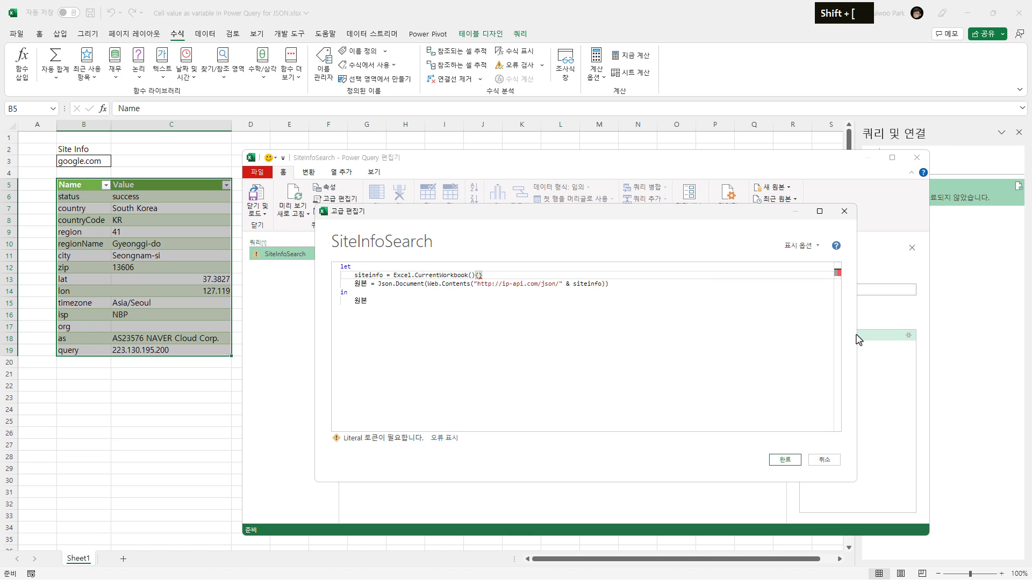
{"action": "type", "text": "["}
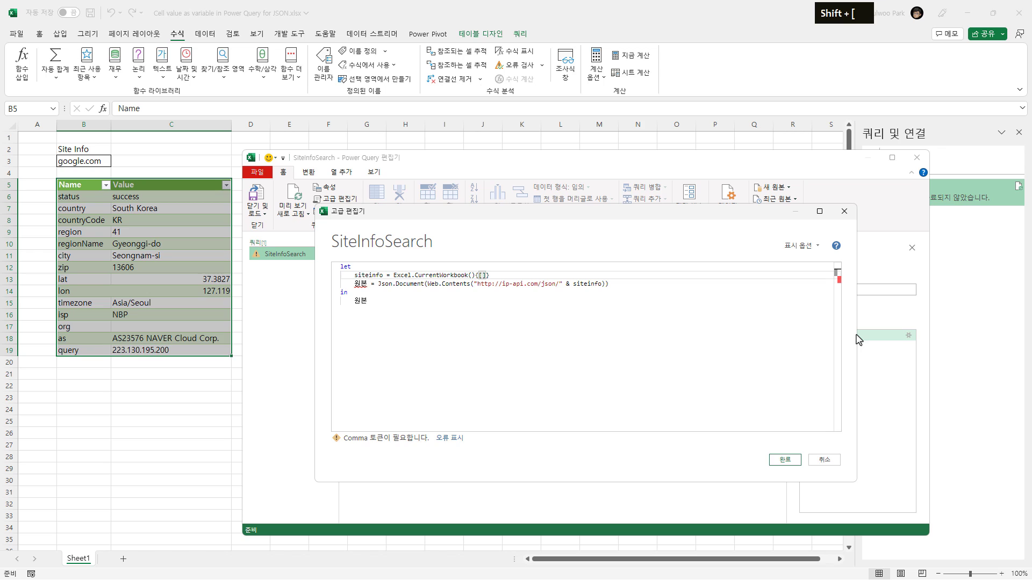
{"action": "type", "text": "Name="}
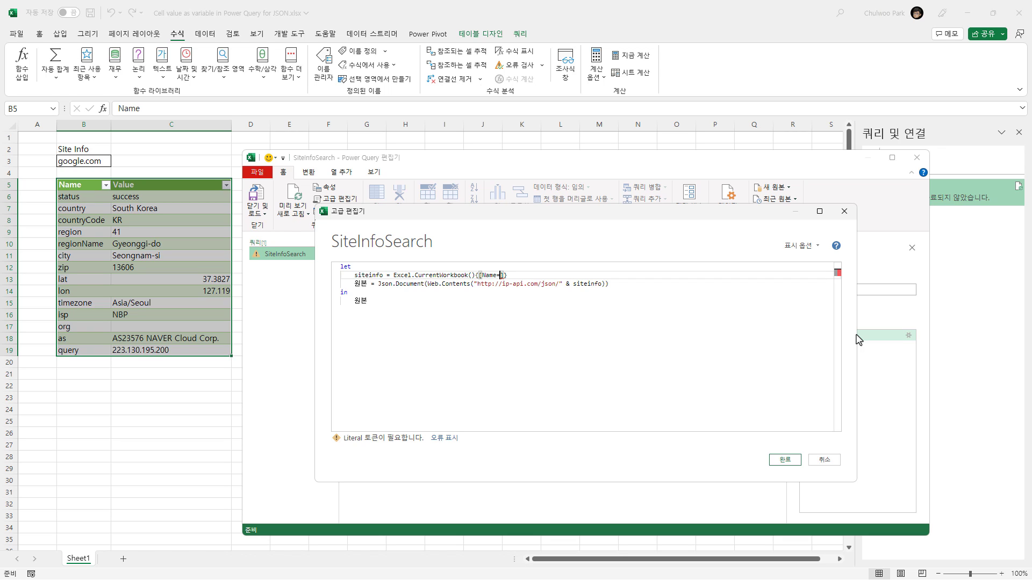
{"action": "type", "text": "}"}
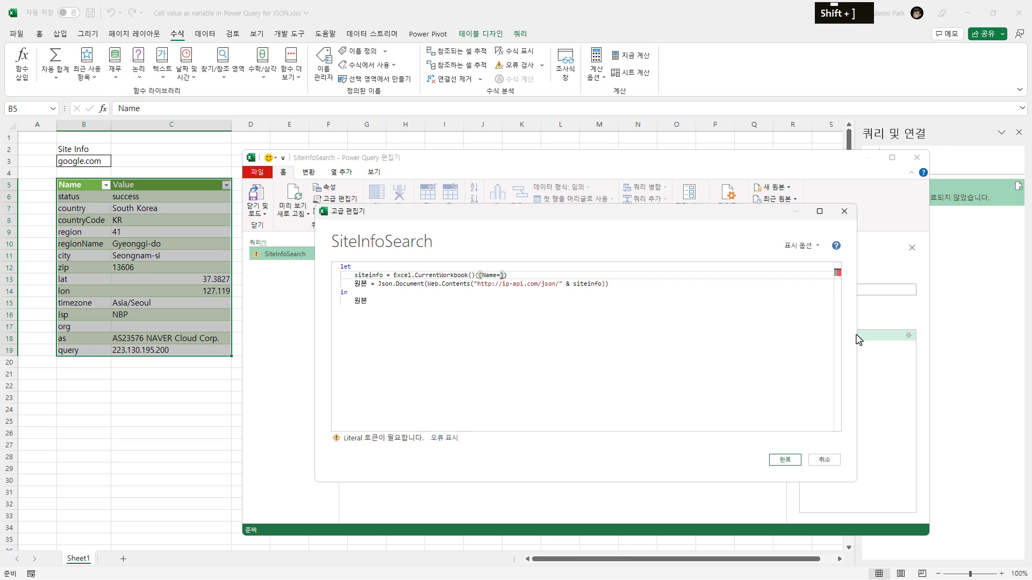
{"action": "type", "text": "\"si"}
{"action": "type", "text": "teino"}
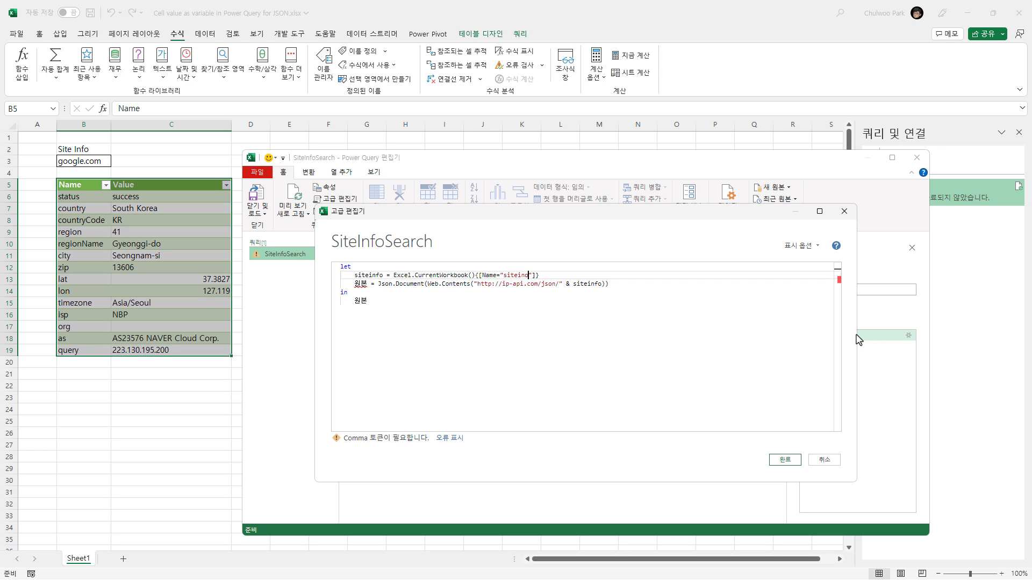
Append [Content] to the end of the siteinfo expression
{"action": "key", "text": "End"}
{"action": "type", "text": "[C"}
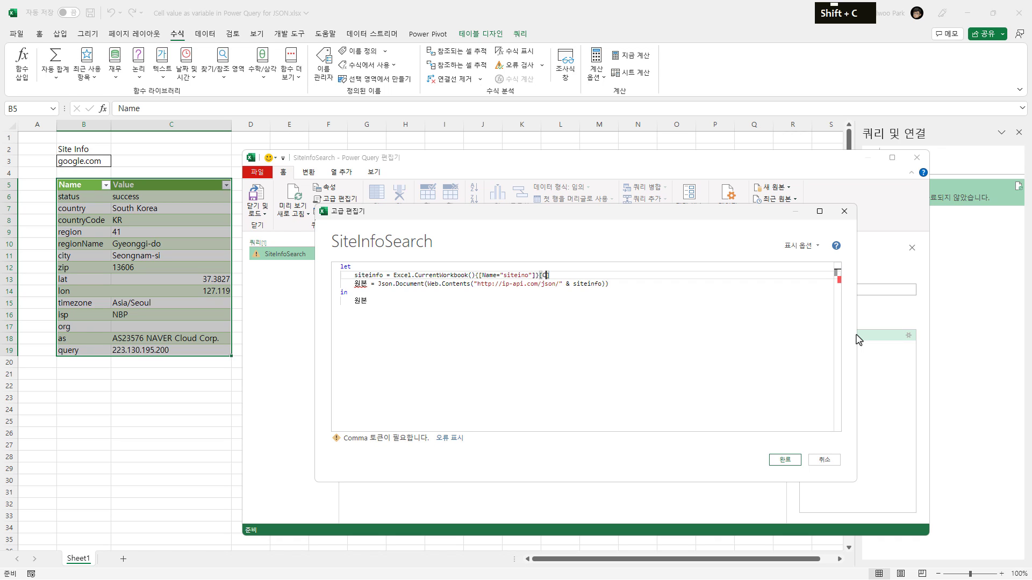
{"action": "type", "text": "Ontent"}
{"action": "key", "text": "BackSpace"}
{"action": "key", "text": "BackSpace"}
{"action": "key", "text": "BackSpace"}
{"action": "key", "text": "BackSpace"}
{"action": "key", "text": "BackSpace"}
{"action": "key", "text": "BackSpace"}
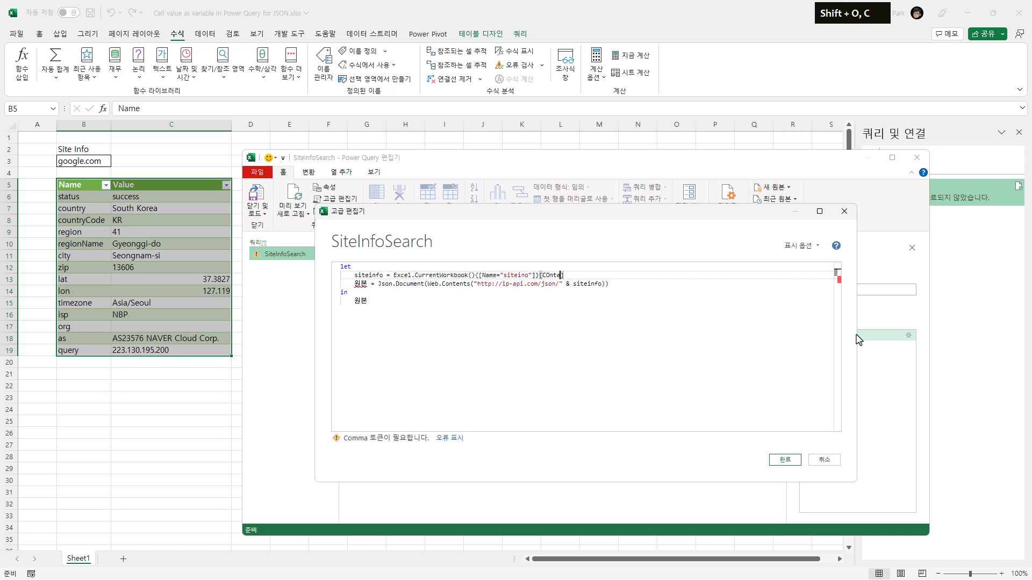
{"action": "type", "text": "ontent]"}
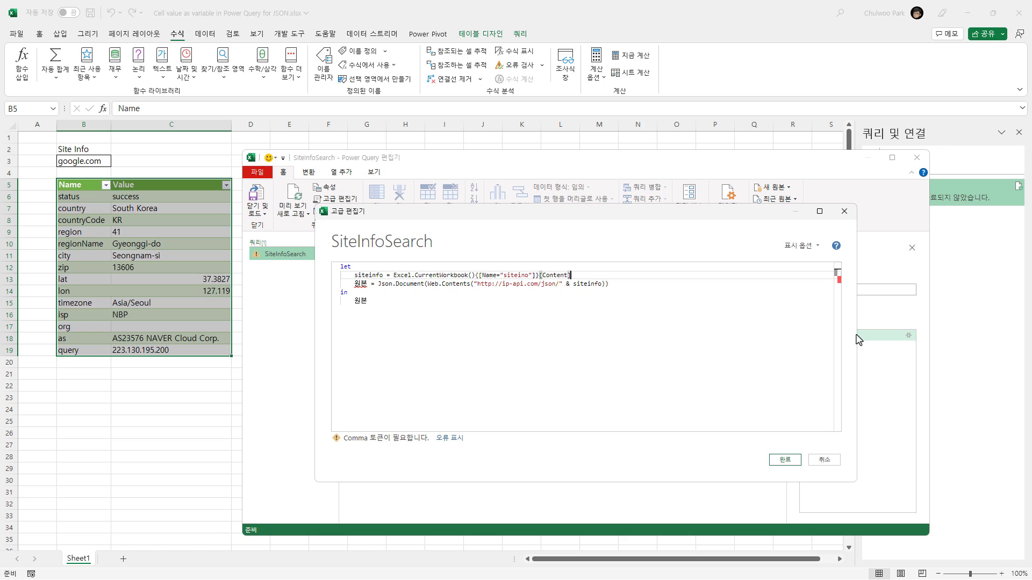
Append {0}[Column1] to the siteinfo expression to take the first row's value from Column1
{"action": "type", "text": "{0}"}
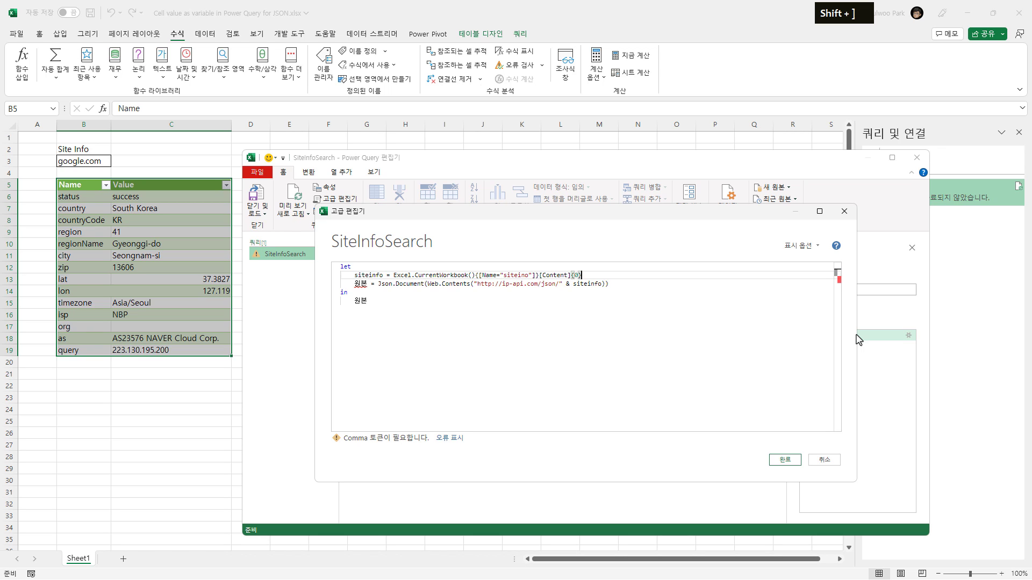
{"action": "type", "text": "["}
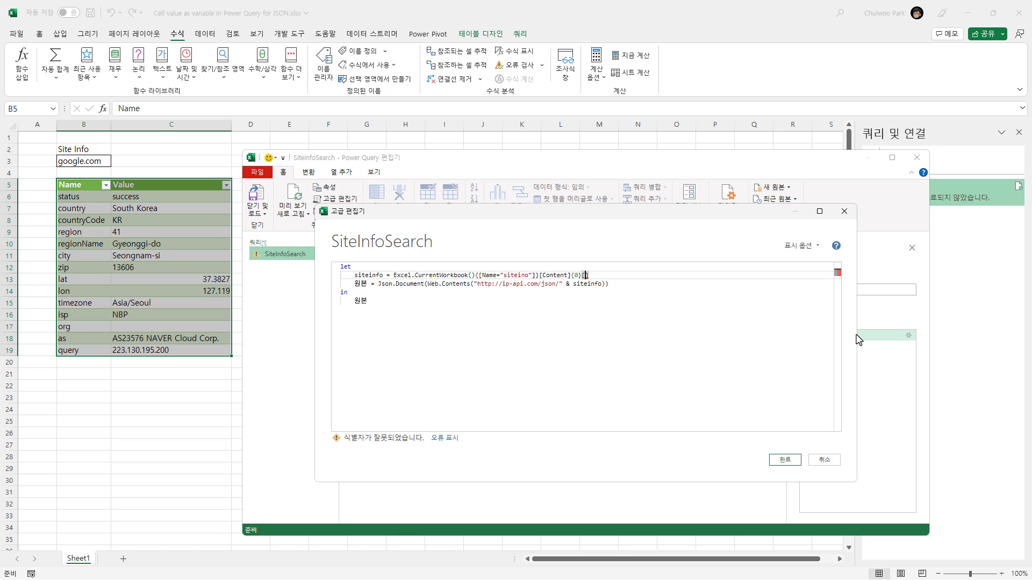
{"action": "type", "text": "Column"}
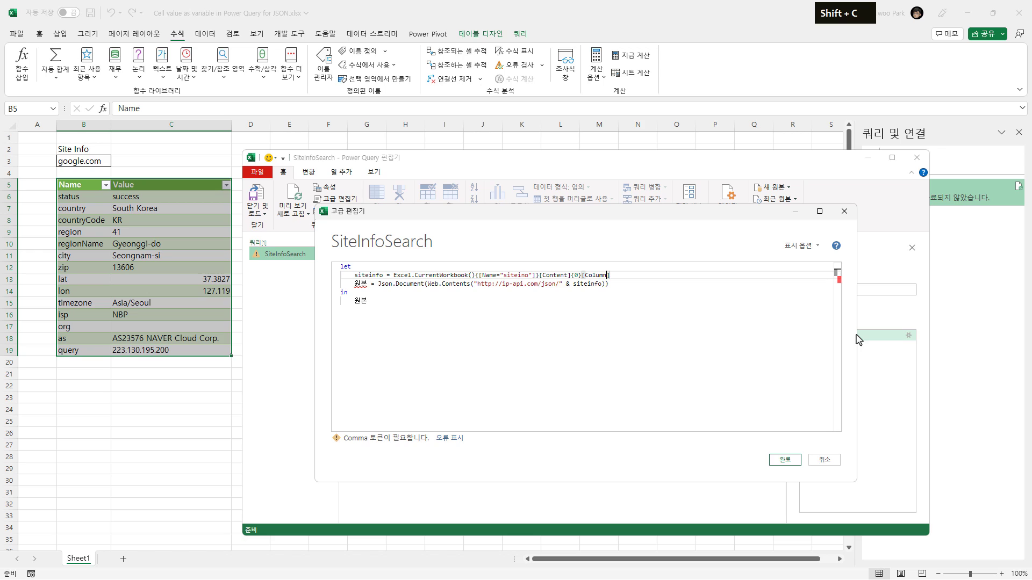
{"action": "type", "text": "1"}
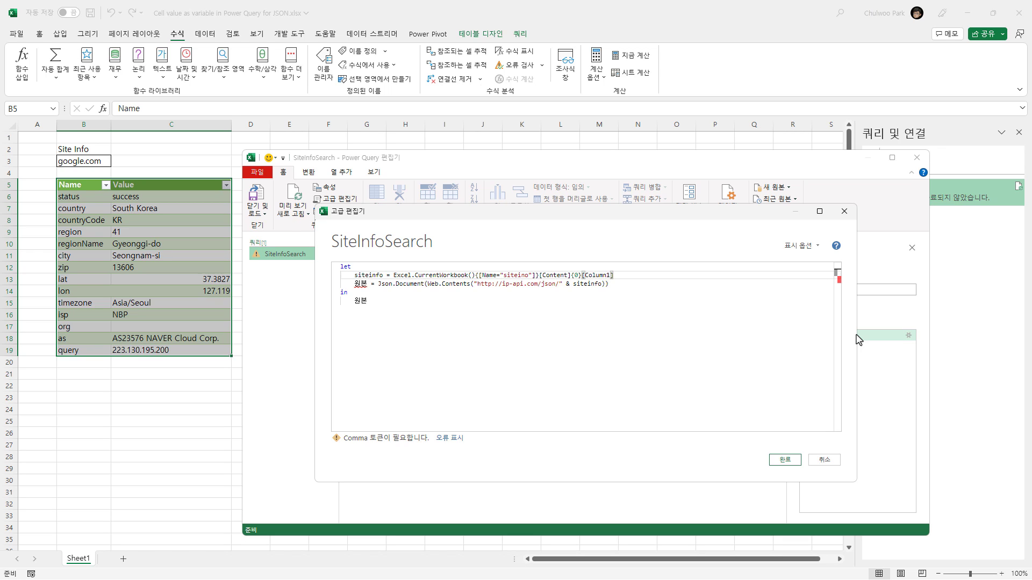
{"action": "key", "text": "Right"}
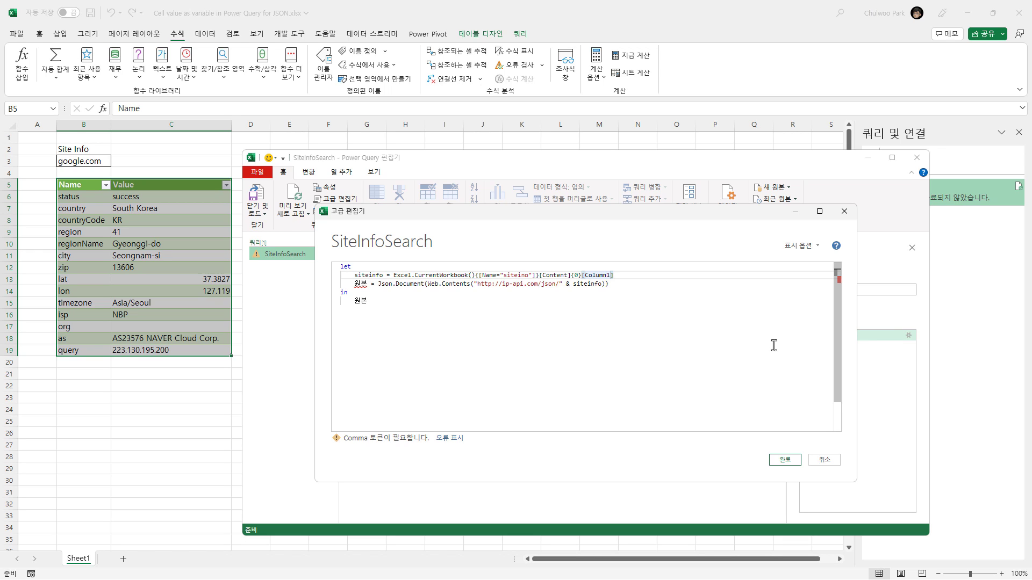
Correct the quoted name in the siteinfo line to "siteinfo", end the line with a comma and apply the query code
{"action": "left_click", "coordinate": [524, 277]}
{"action": "type", "text": "o"}
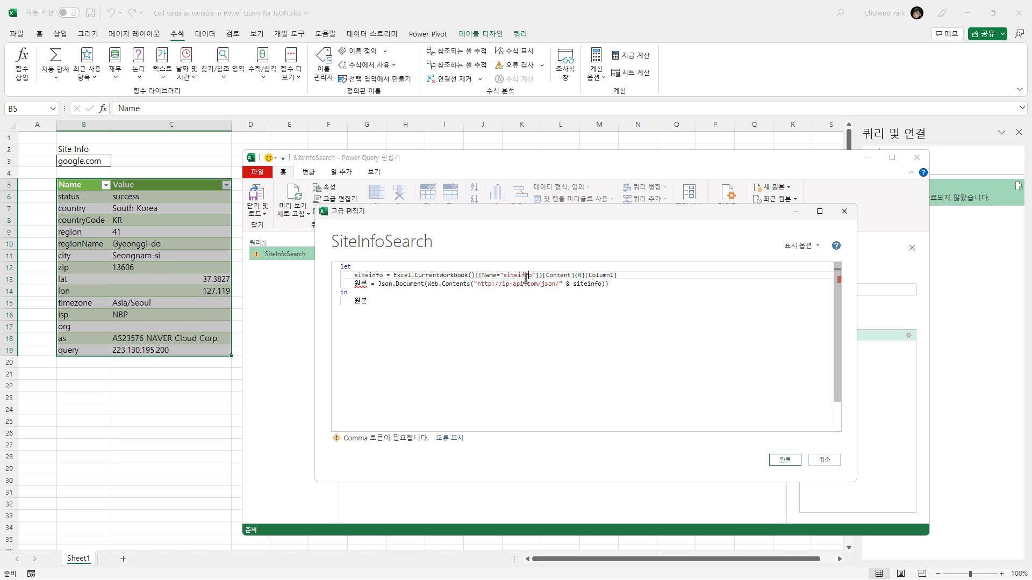
{"action": "left_click", "coordinate": [636, 279]}
{"action": "type", "text": ","}
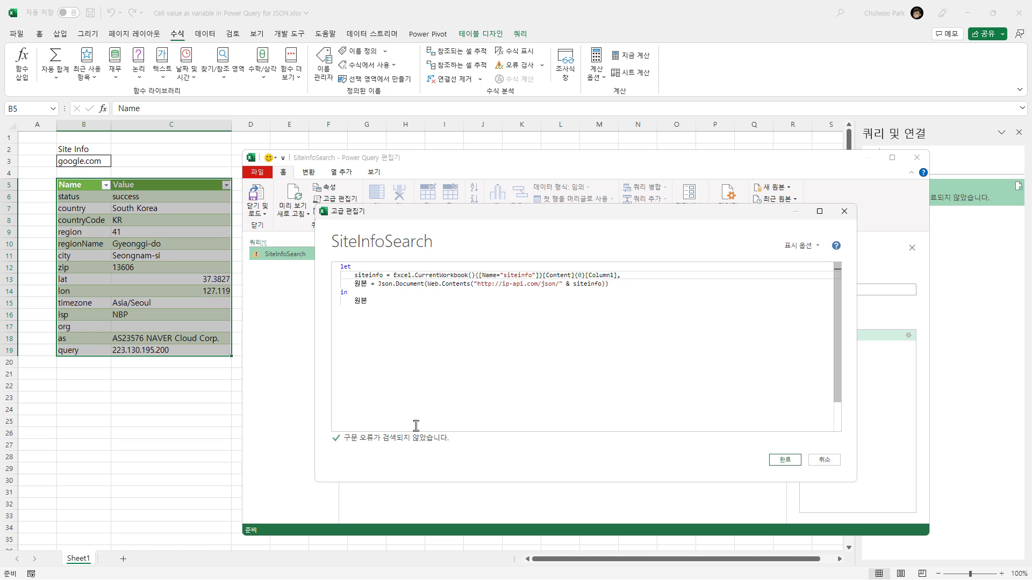
{"action": "left_click", "coordinate": [784, 460]}
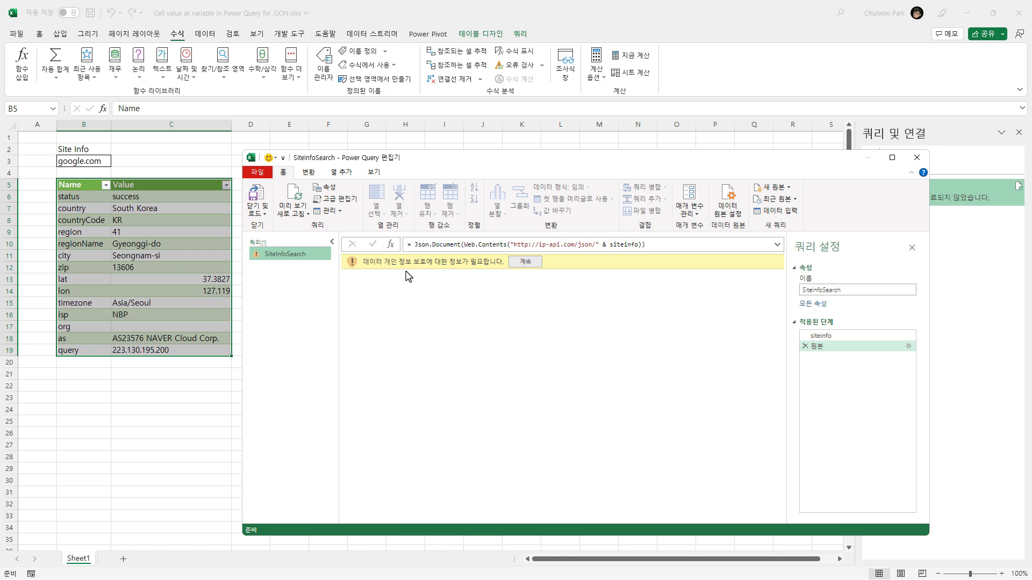
Save the setting to ignore privacy level checks for this file, and load the query back into the worksheet
{"action": "left_click", "coordinate": [529, 266]}
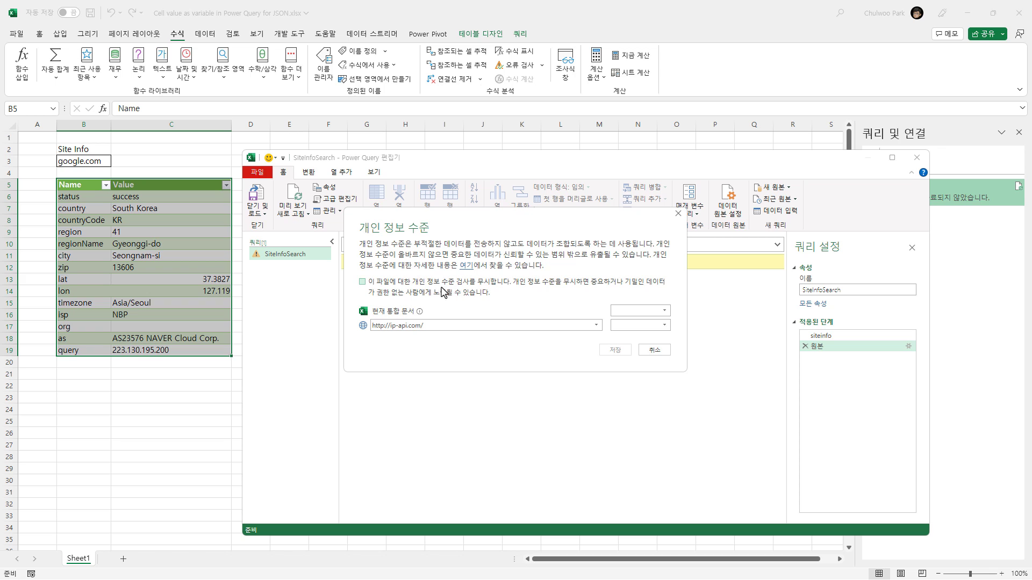
{"action": "left_click", "coordinate": [369, 283]}
{"action": "left_click", "coordinate": [614, 350]}
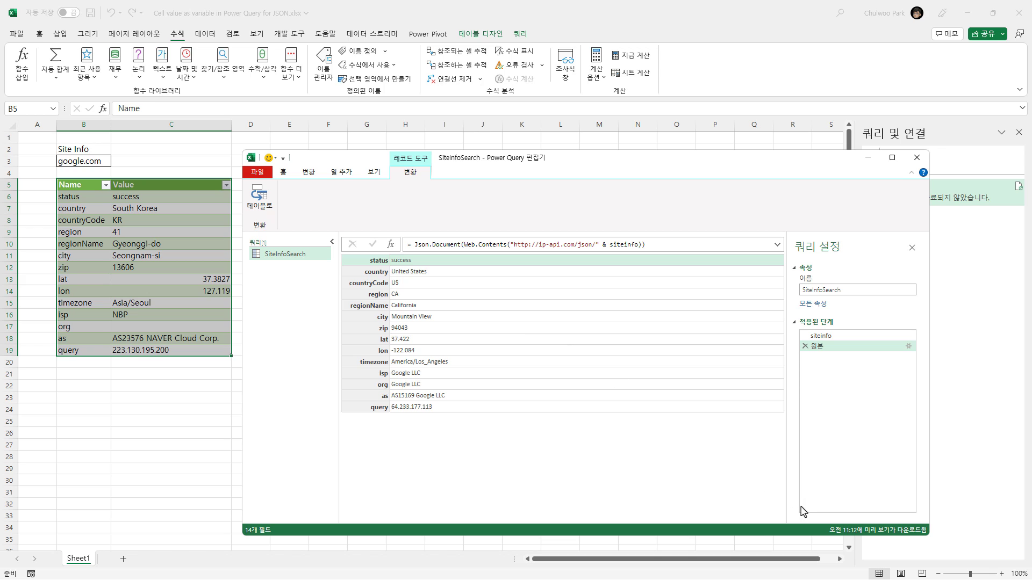
{"action": "left_click", "coordinate": [283, 172]}
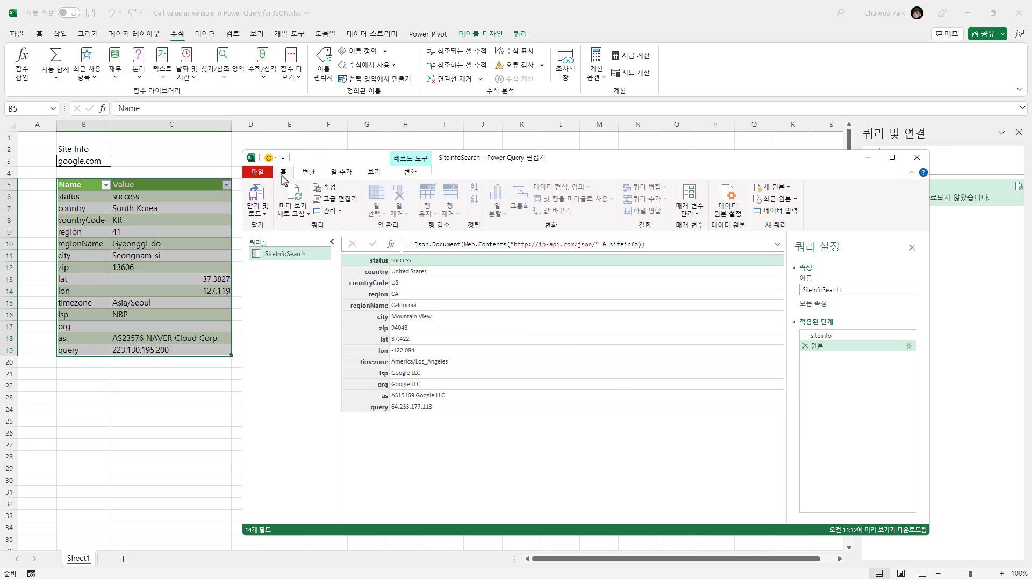
{"action": "left_click", "coordinate": [263, 194]}
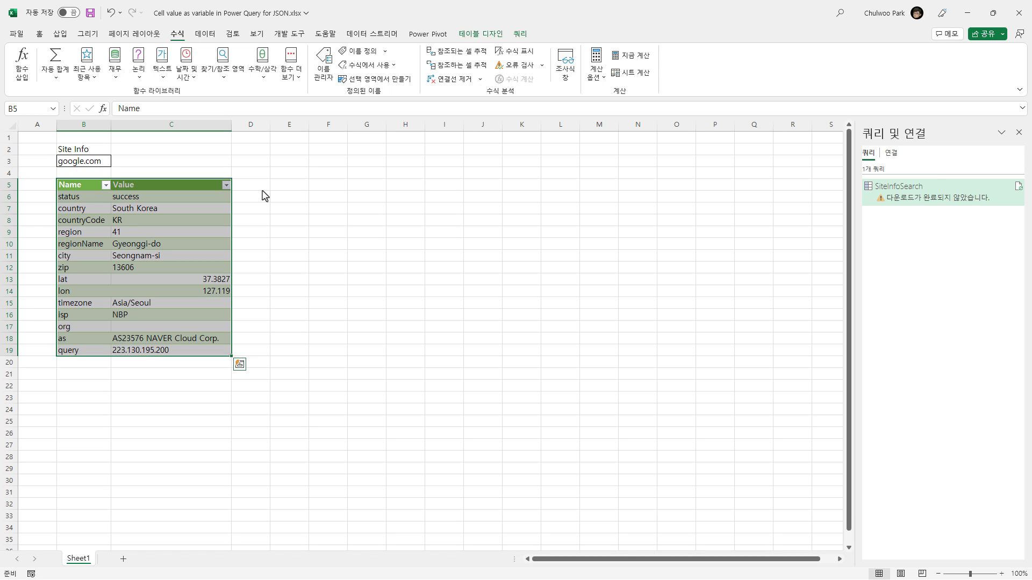
Enter naver.com as the site address in cell B3
{"action": "left_click", "coordinate": [133, 241]}
{"action": "left_click", "coordinate": [100, 161]}
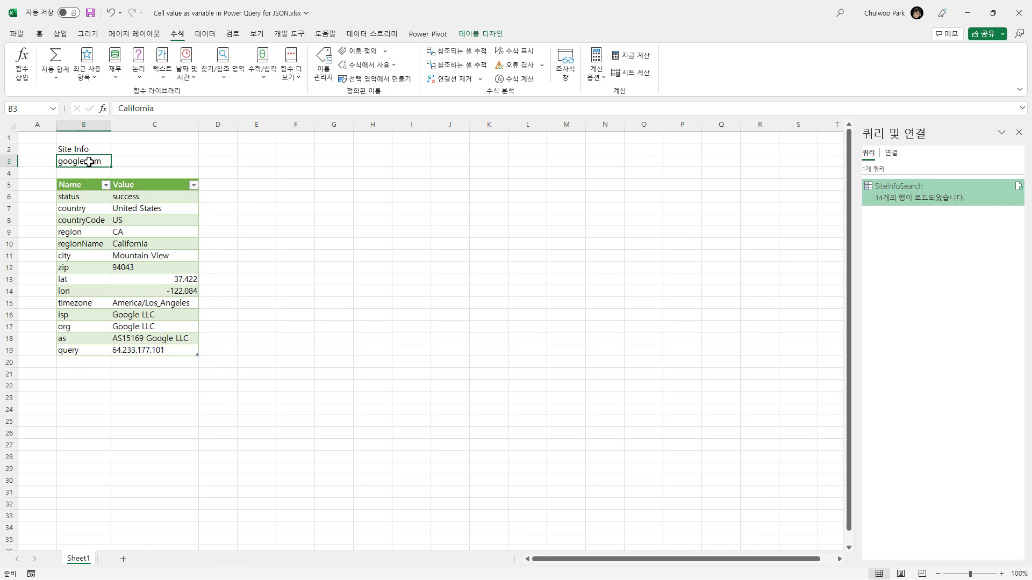
{"action": "type", "text": "naver.com"}
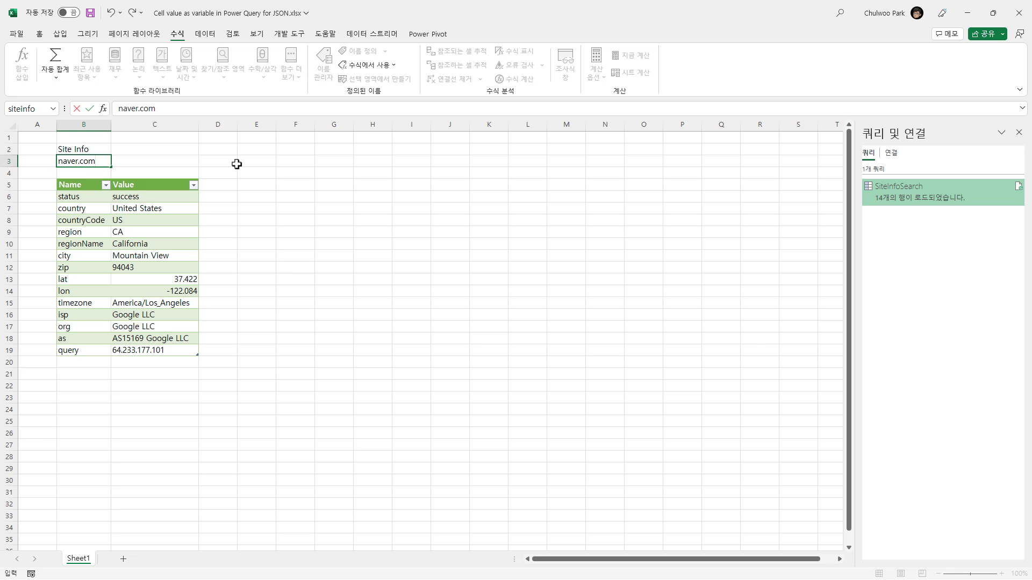
{"action": "key", "text": "Return"}
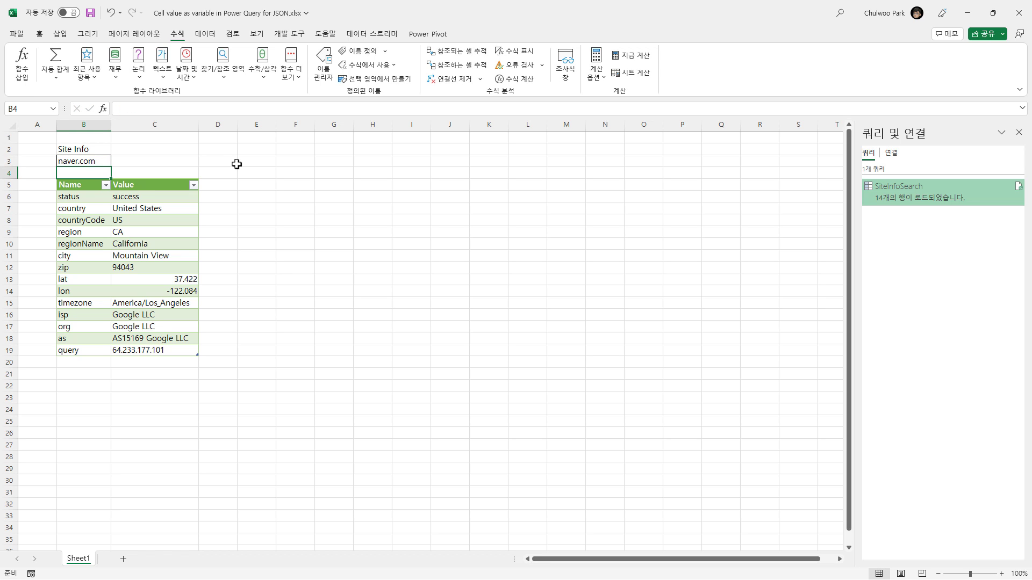
Refresh the SiteInfoSearch table and look through its status, region, coordinate and ISP values
{"action": "left_click", "coordinate": [96, 235]}
{"action": "right_click", "coordinate": [95, 236]}
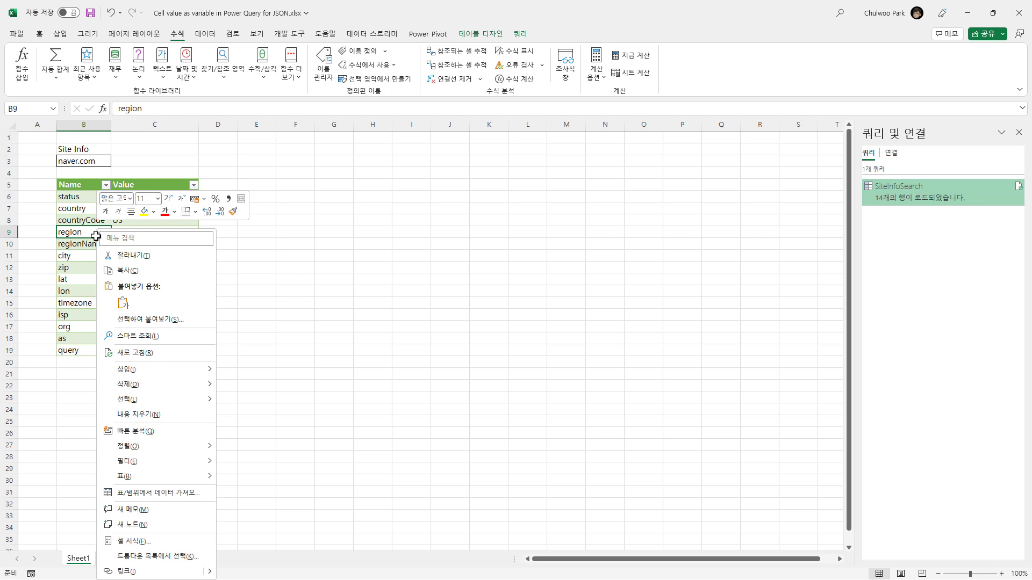
{"action": "left_click", "coordinate": [463, 38]}
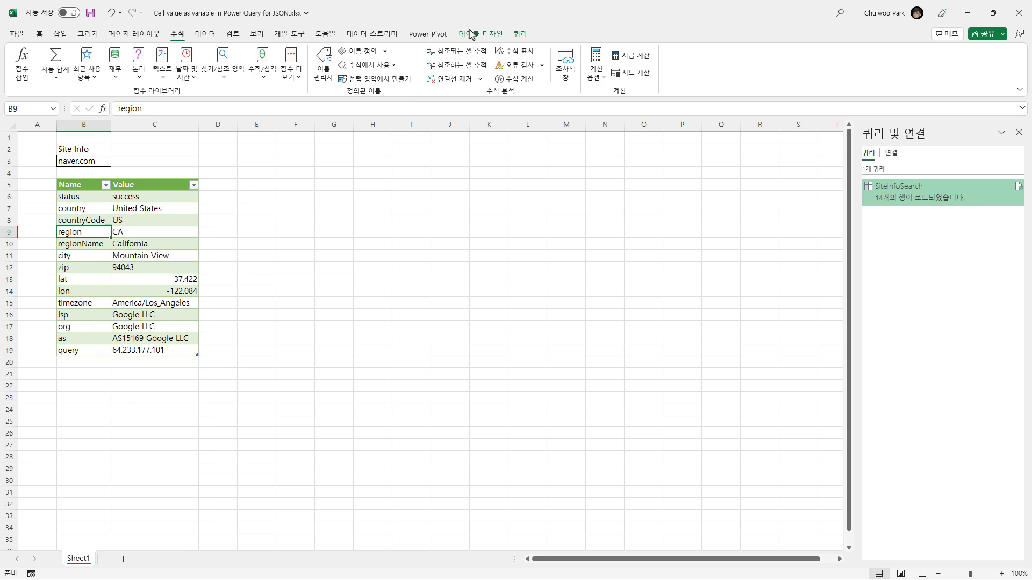
{"action": "left_click", "coordinate": [476, 34]}
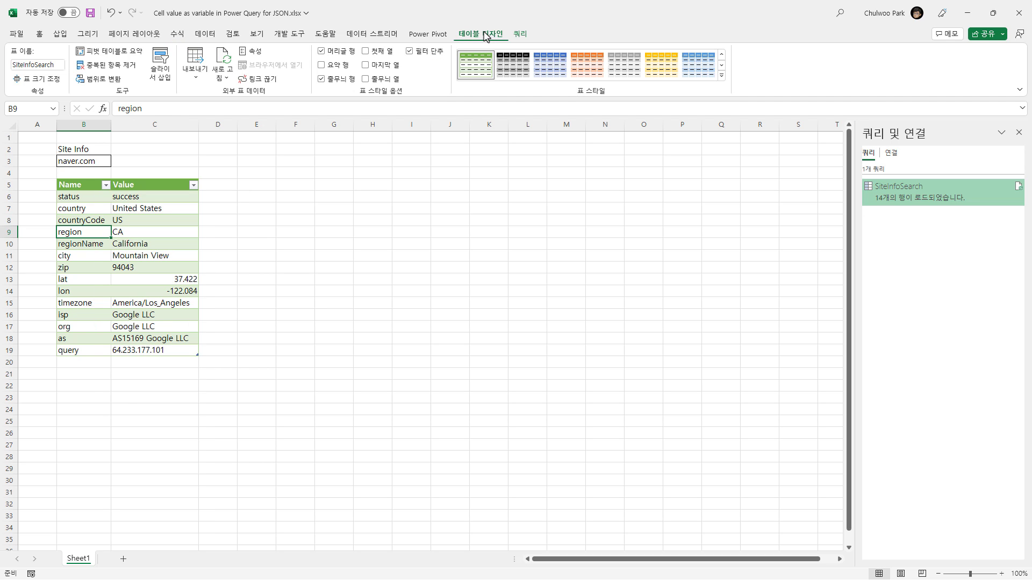
{"action": "left_click", "coordinate": [223, 61]}
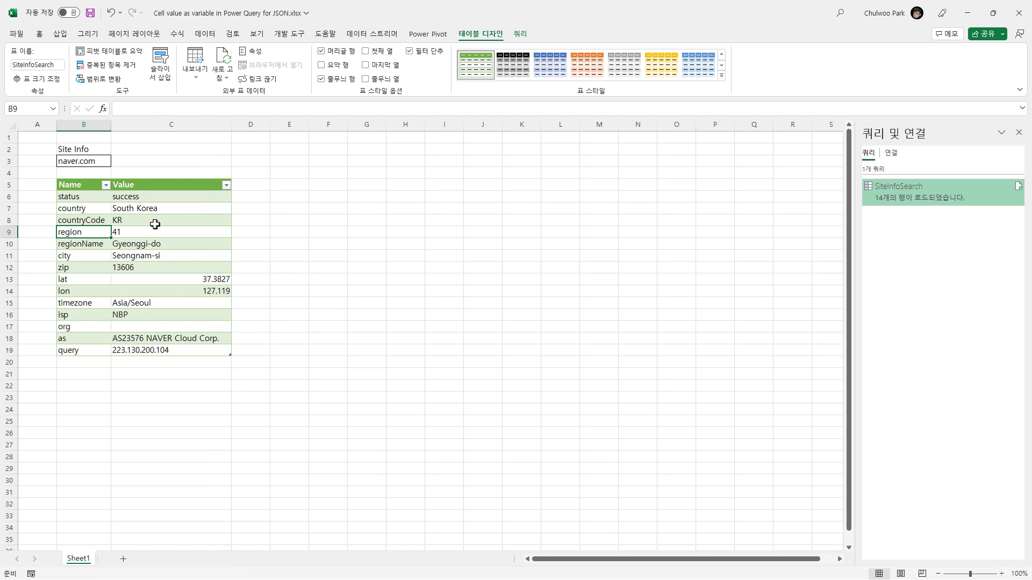
{"action": "left_click", "coordinate": [143, 199]}
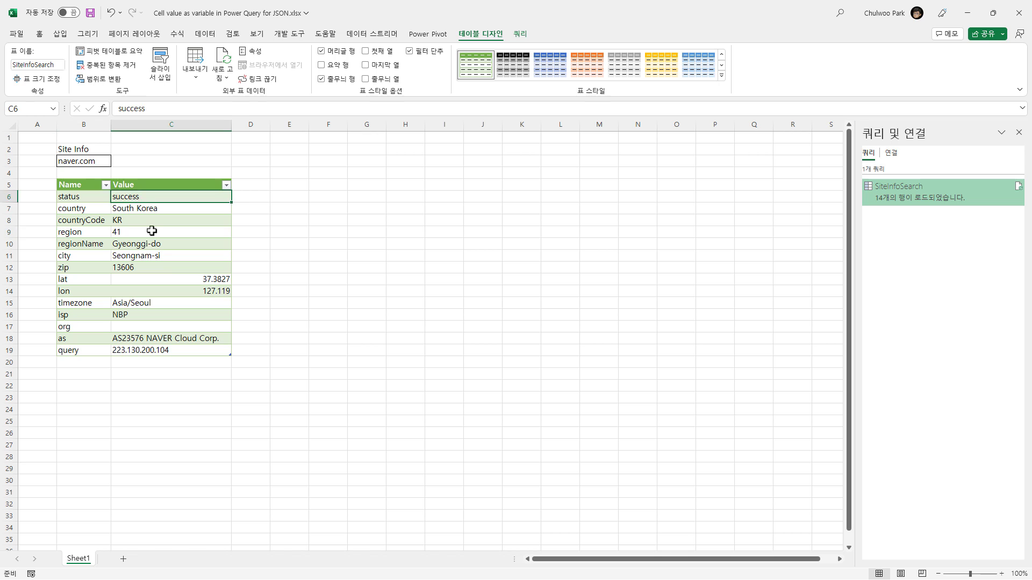
{"action": "left_click", "coordinate": [152, 232]}
{"action": "left_click", "coordinate": [162, 273]}
{"action": "left_click", "coordinate": [171, 314]}
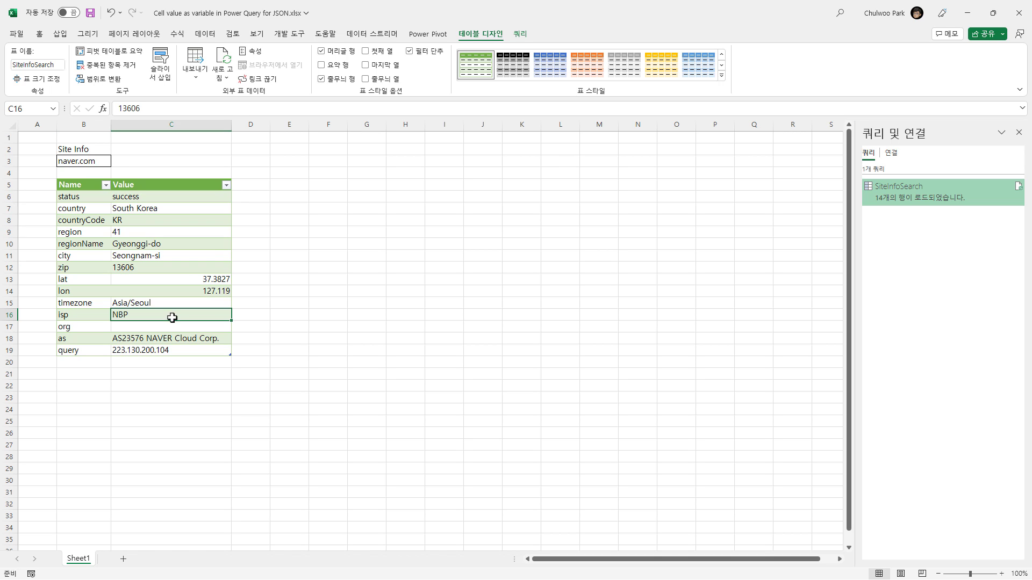
Change the site address in cell B3 to microsoft.com and refresh the SiteInfoSearch table
{"action": "left_click", "coordinate": [100, 162]}
{"action": "type", "text": "mic"}
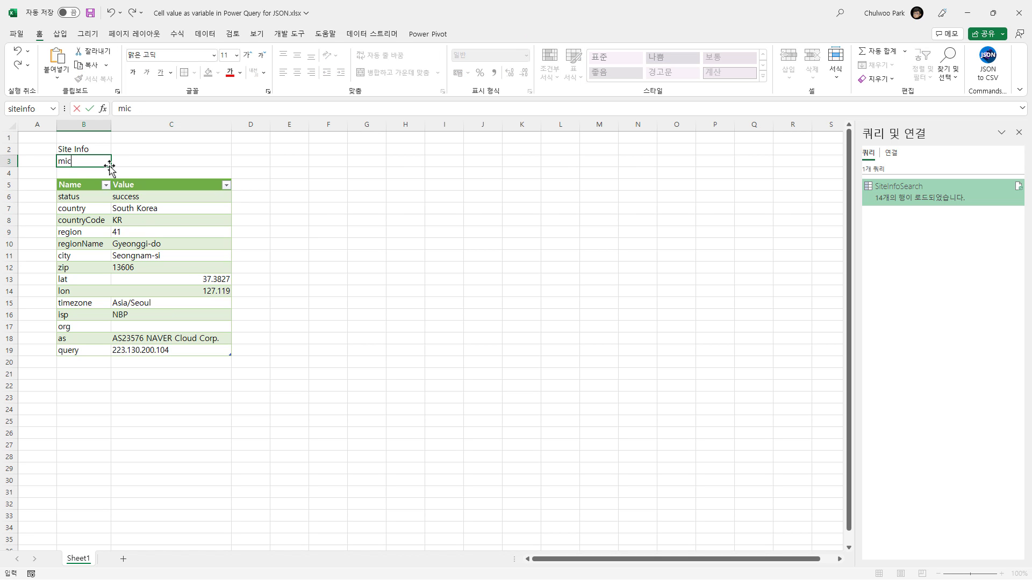
{"action": "type", "text": "rosoft.com"}
{"action": "key", "text": "Return"}
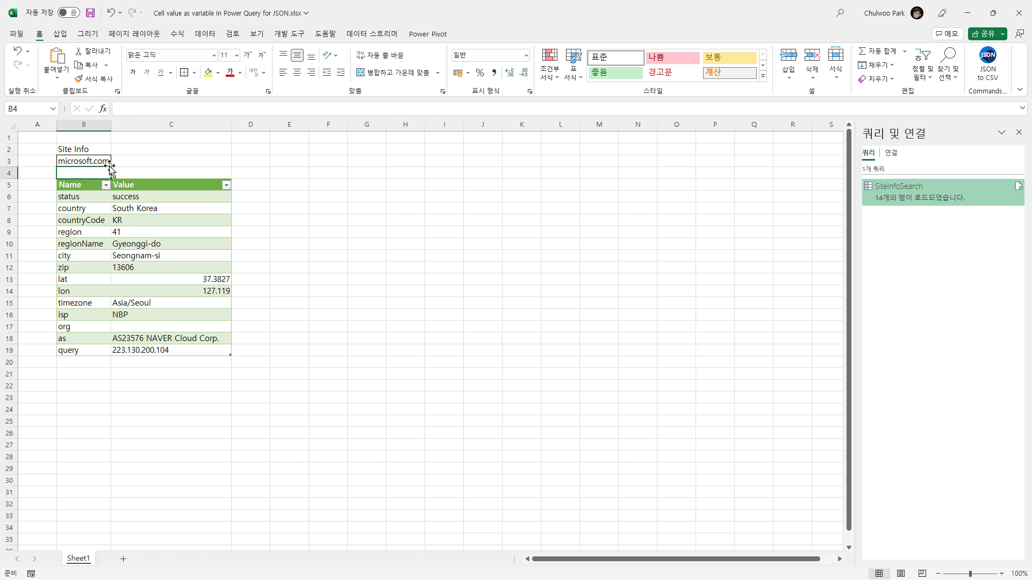
{"action": "left_click", "coordinate": [105, 243]}
{"action": "right_click", "coordinate": [108, 240]}
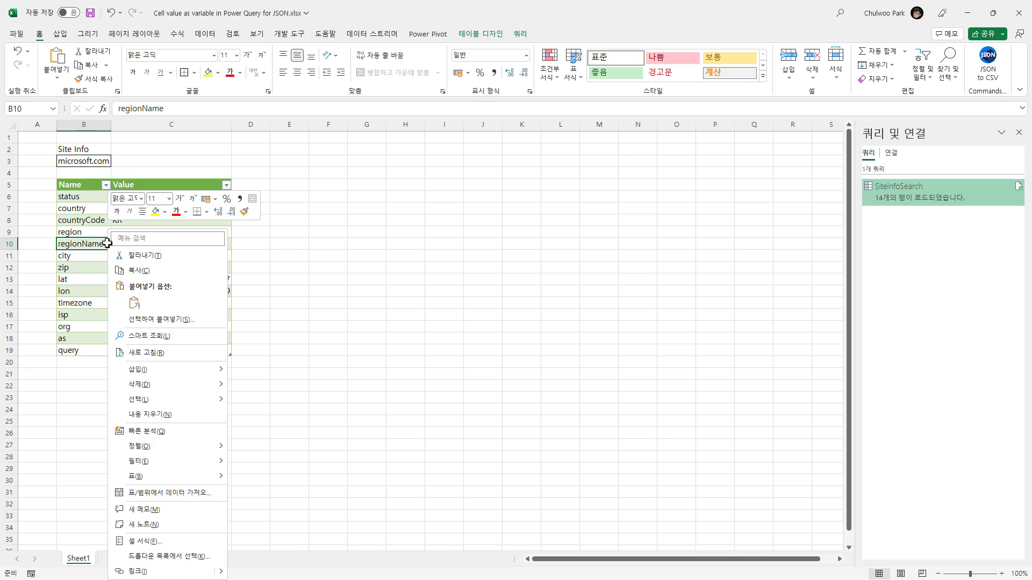
{"action": "left_click", "coordinate": [158, 354]}
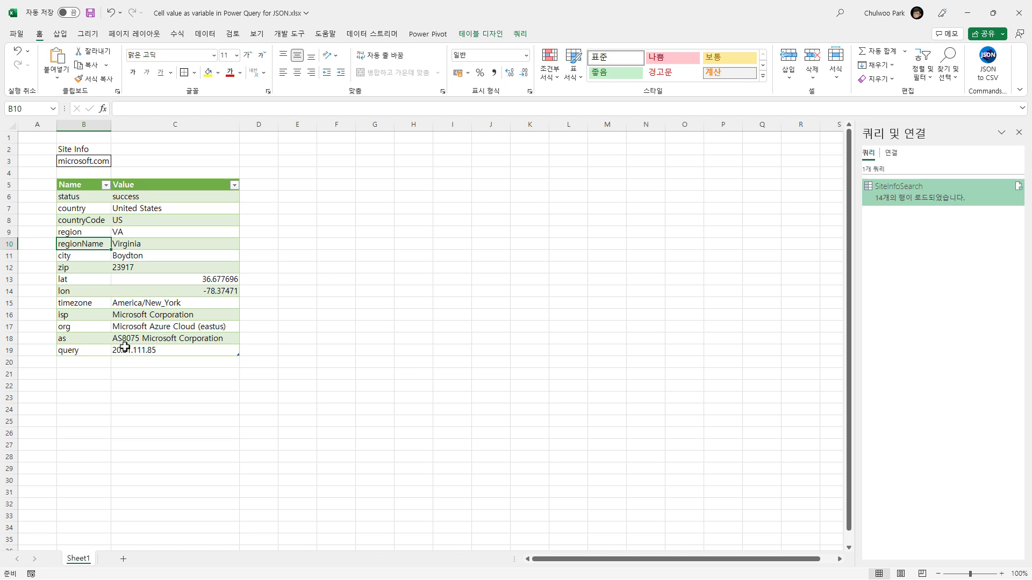
Enter the IP address 20.81.111.85 in cell B3 and refresh the SiteInfoSearch table
{"action": "left_click", "coordinate": [78, 159]}
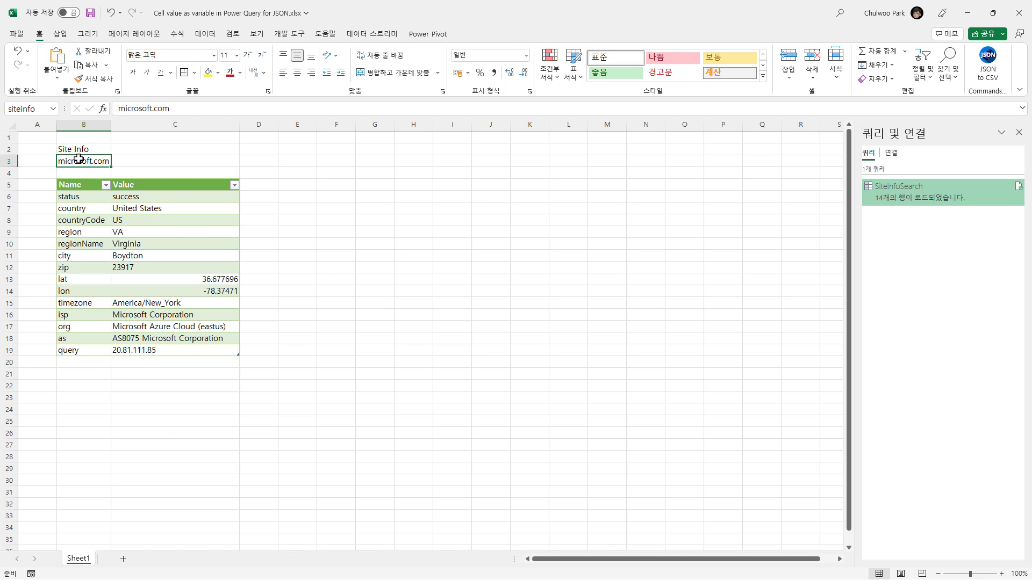
{"action": "type", "text": "20.81"}
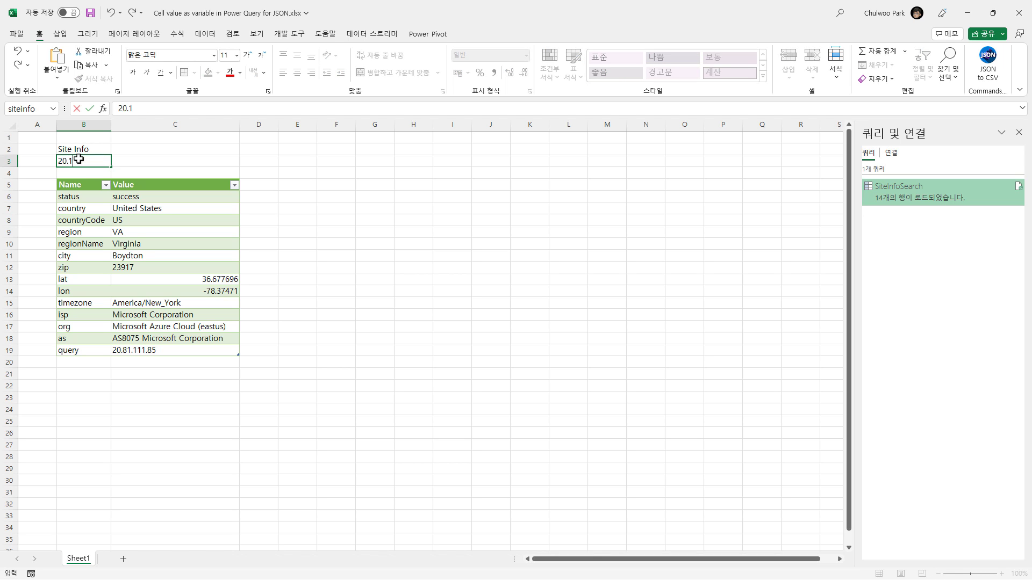
{"action": "type", "text": ".111.85"}
{"action": "key", "text": "Return"}
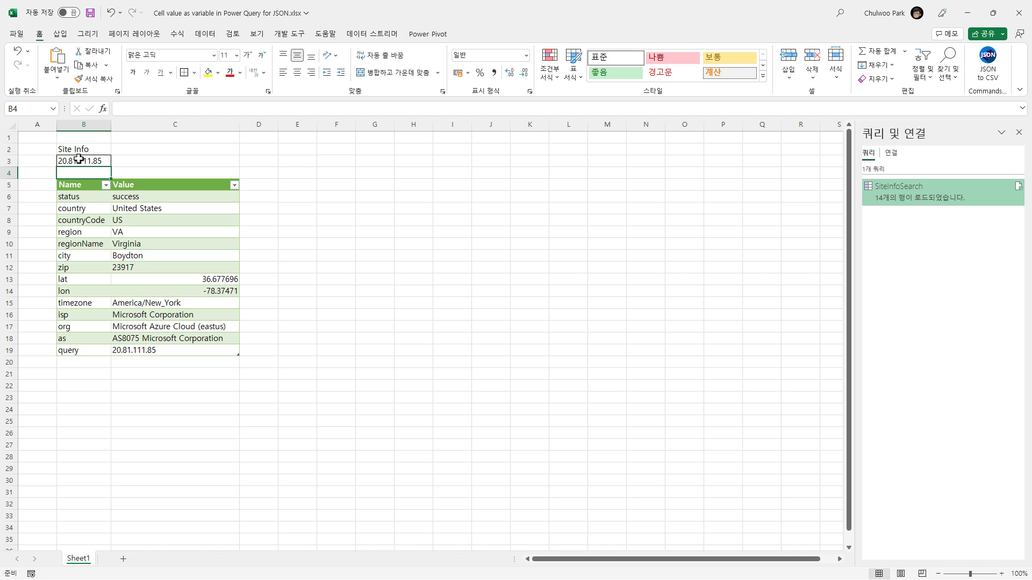
{"action": "left_click", "coordinate": [95, 223]}
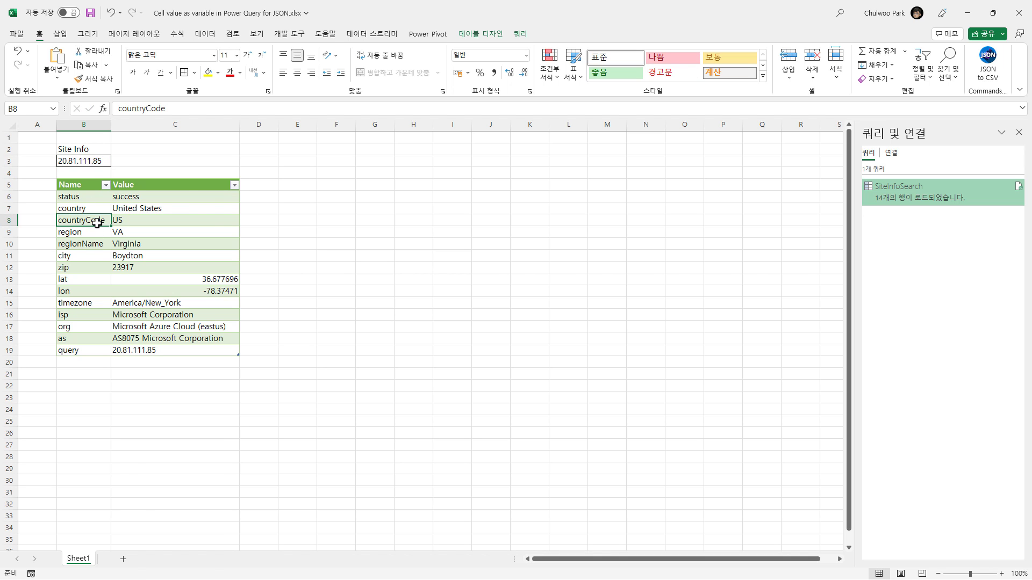
{"action": "right_click", "coordinate": [97, 223]}
{"action": "left_click", "coordinate": [177, 350]}
{"action": "left_click", "coordinate": [134, 326]}
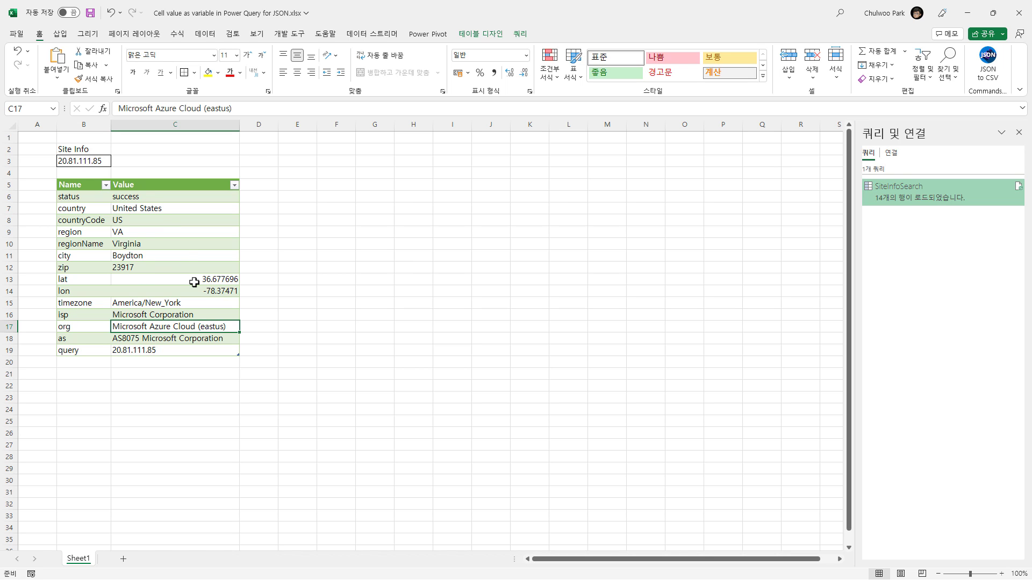
{"action": "left_click", "coordinate": [81, 162]}
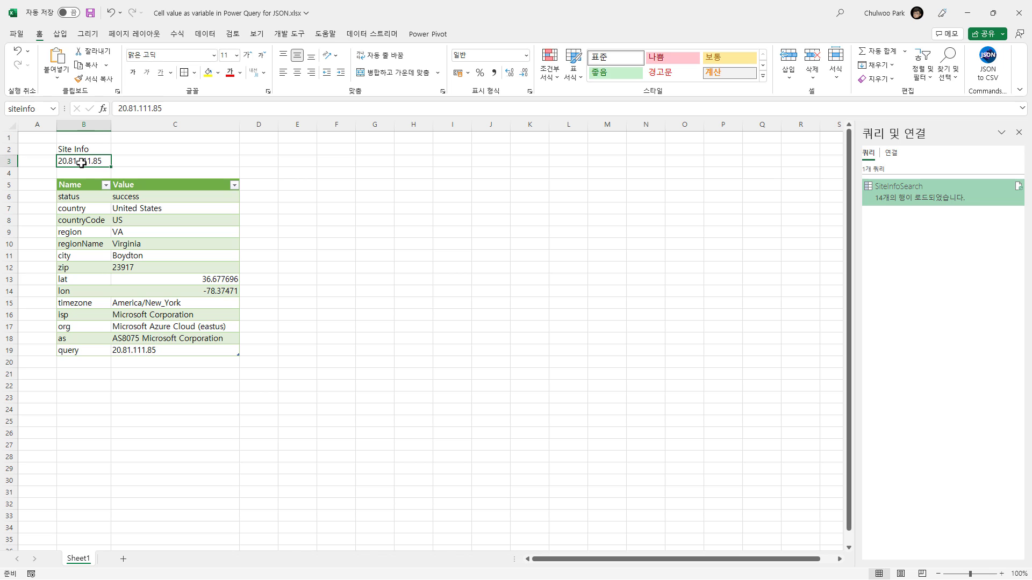